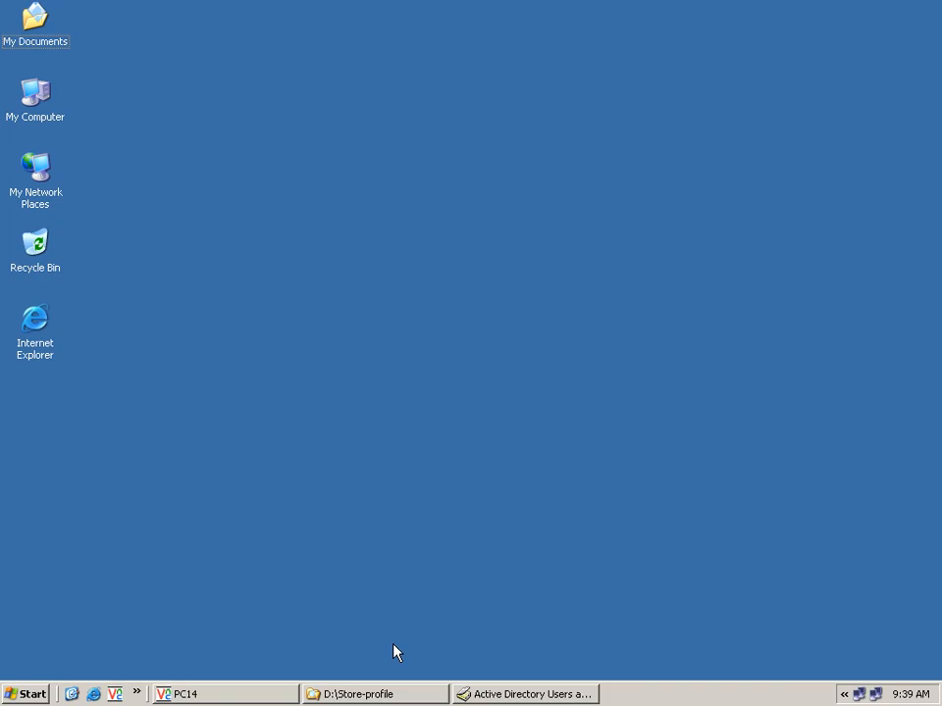
# Step: Recycle the Data long and server send to you folders from D:\Store-profile\Long, then minimize Explorer
pyautogui.click(373, 694)
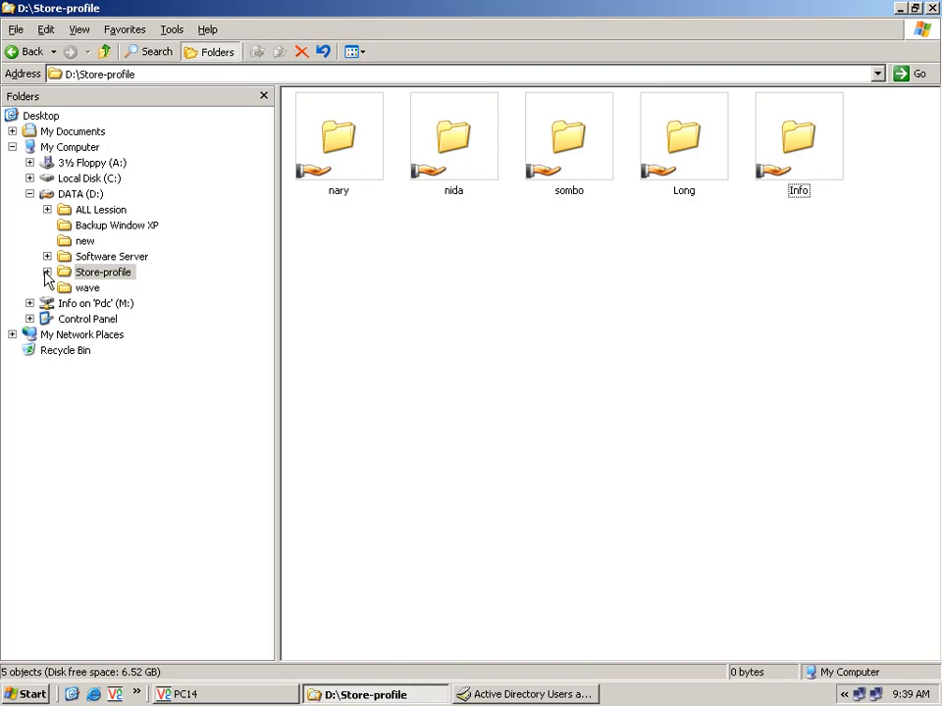
pyautogui.doubleClick(697, 177)
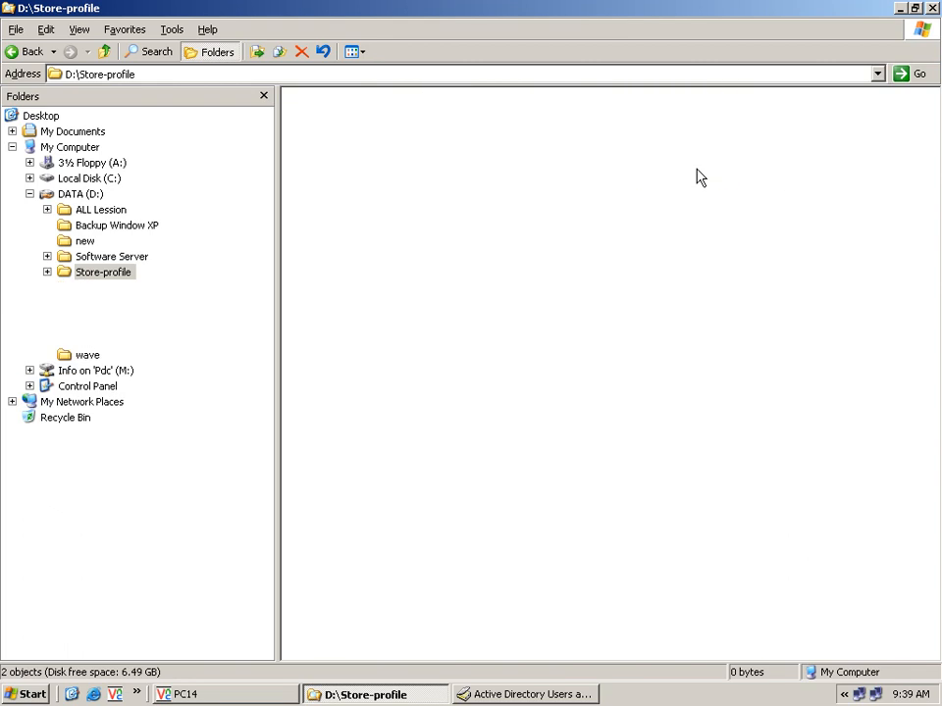
pyautogui.moveTo(410, 176); pyautogui.dragTo(314, 102)
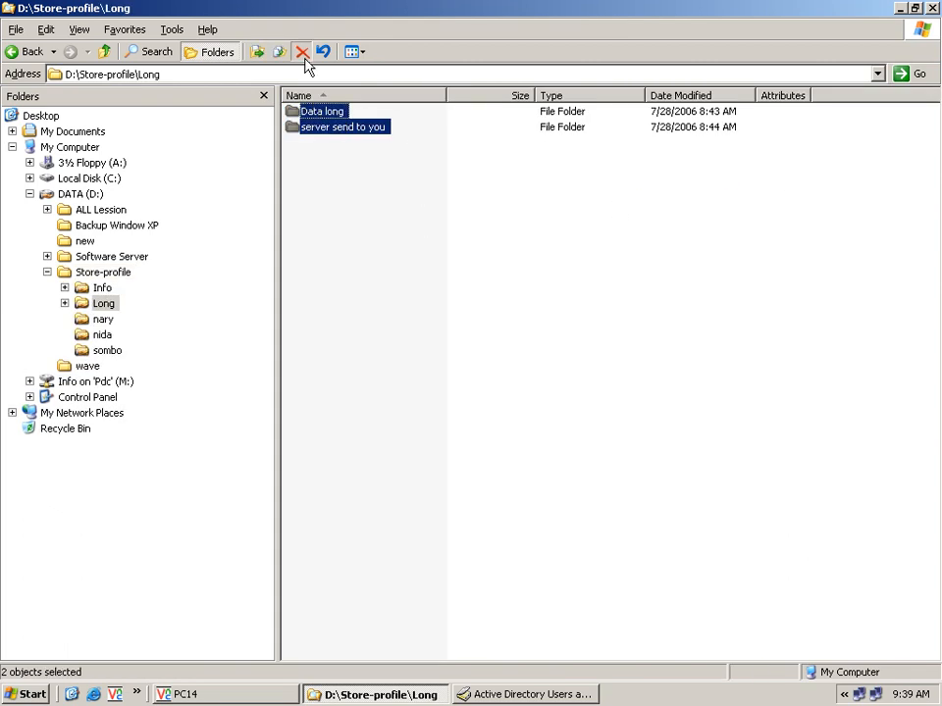
pyautogui.click(301, 51)
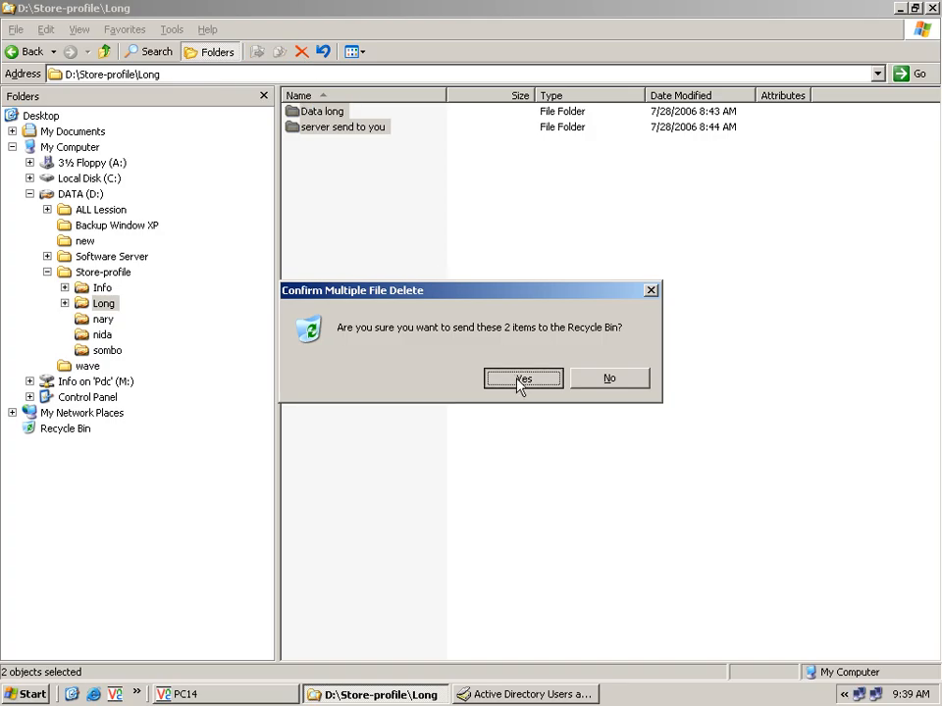
pyautogui.click(521, 382)
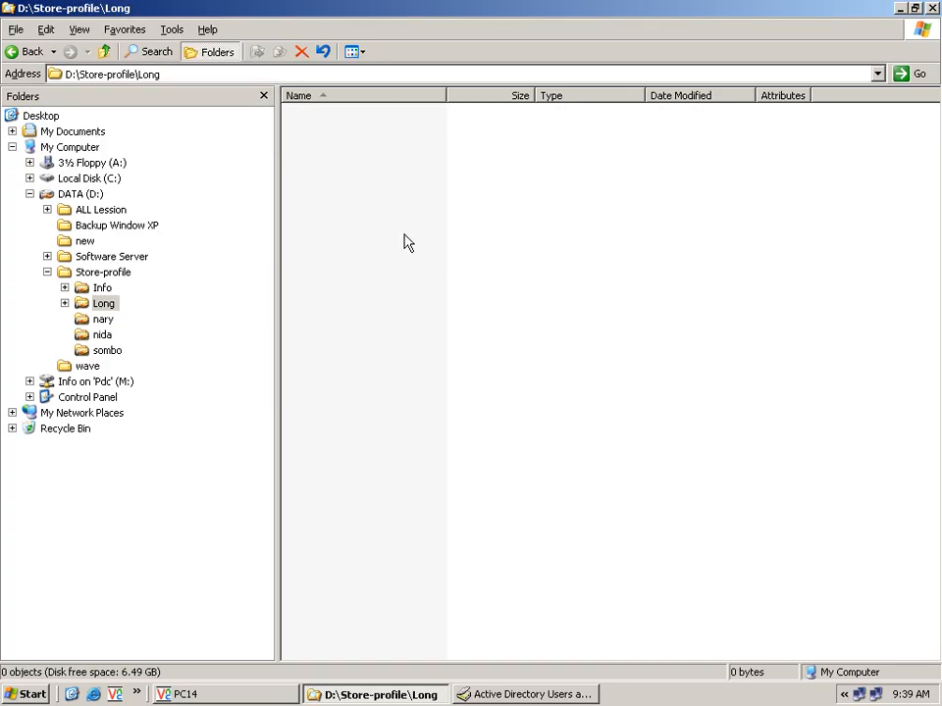
pyautogui.click(108, 304)
pyautogui.click(900, 8)
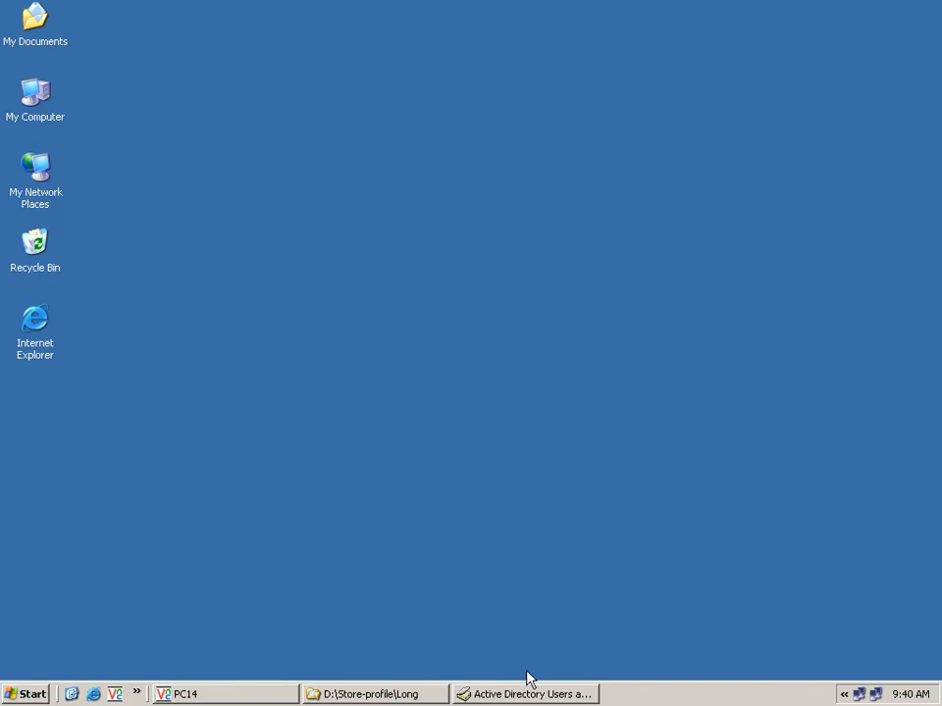
# Step: Enter \\pdc\%usernam as the second Store-users account's profile path and apply it
pyautogui.click(546, 699)
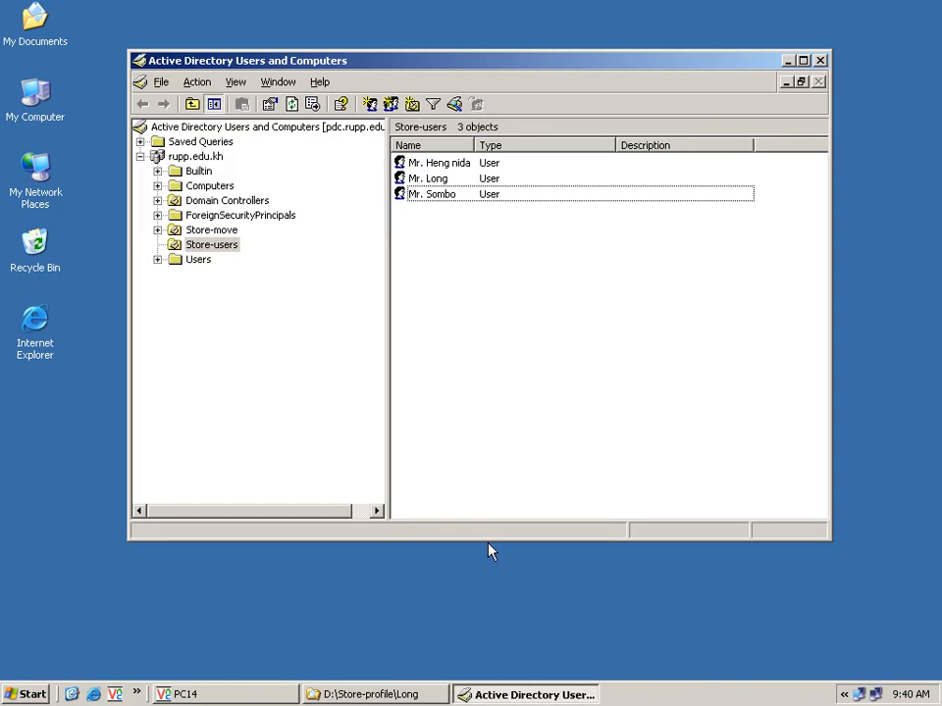
pyautogui.click(499, 183)
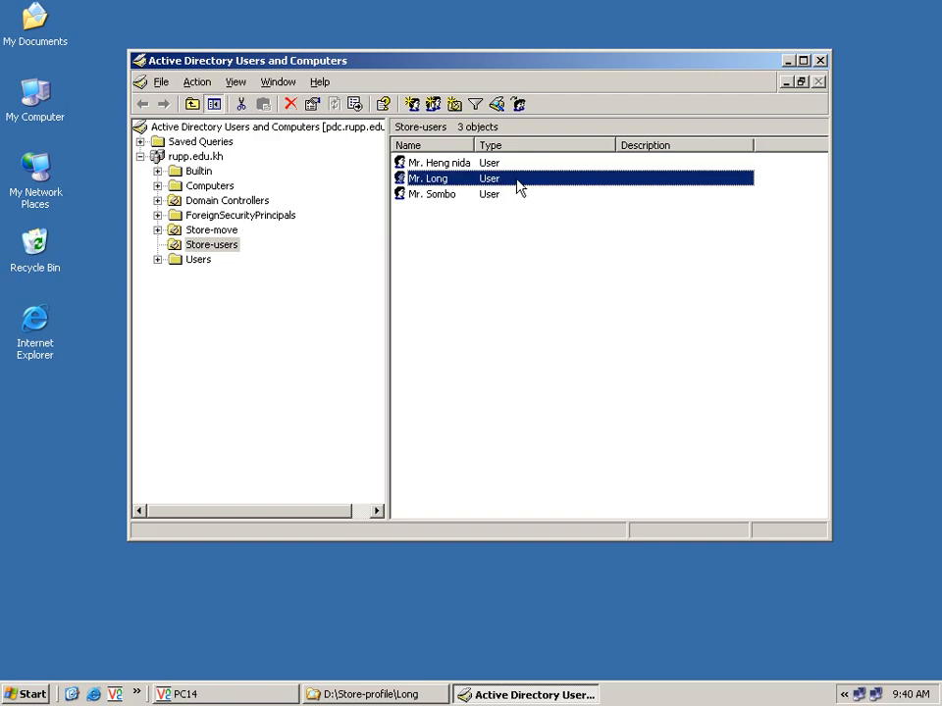
pyautogui.doubleClick(518, 185)
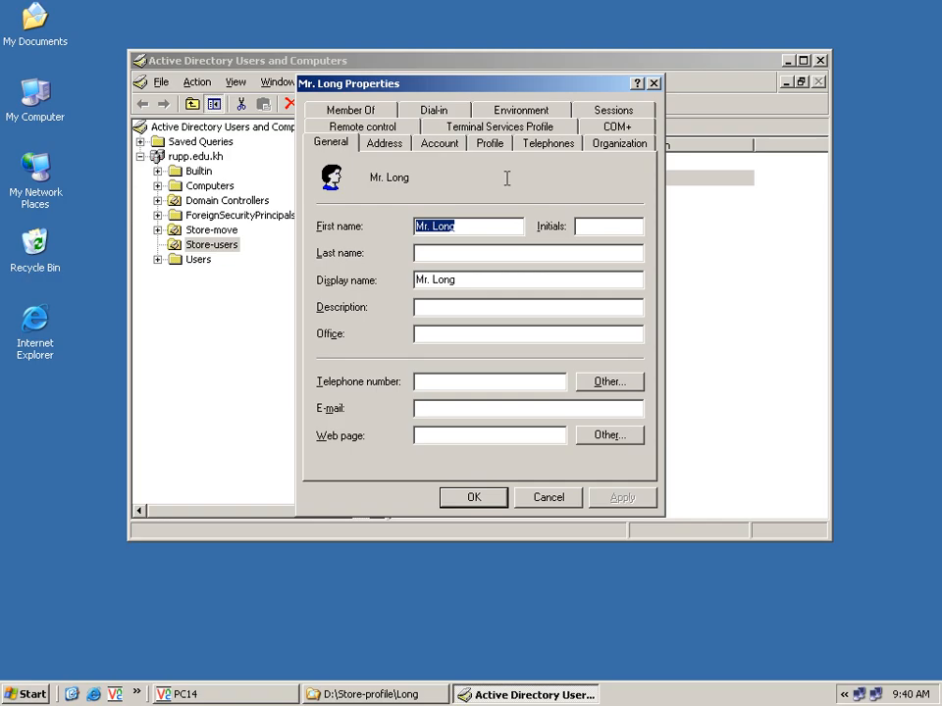
pyautogui.click(497, 146)
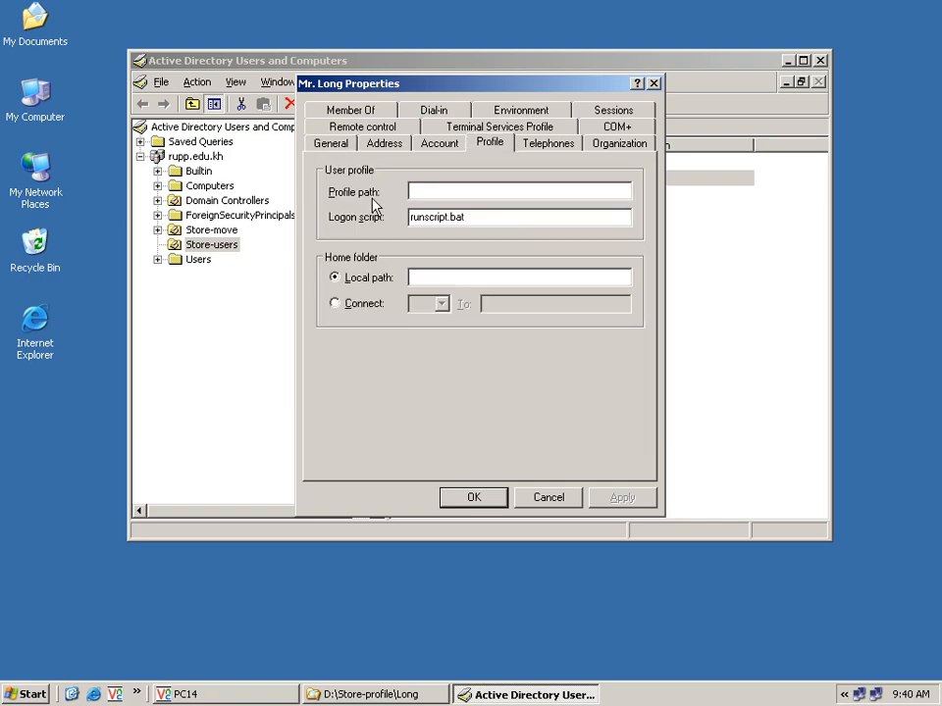
pyautogui.click(412, 190)
pyautogui.write('\\\\pdc\\%')
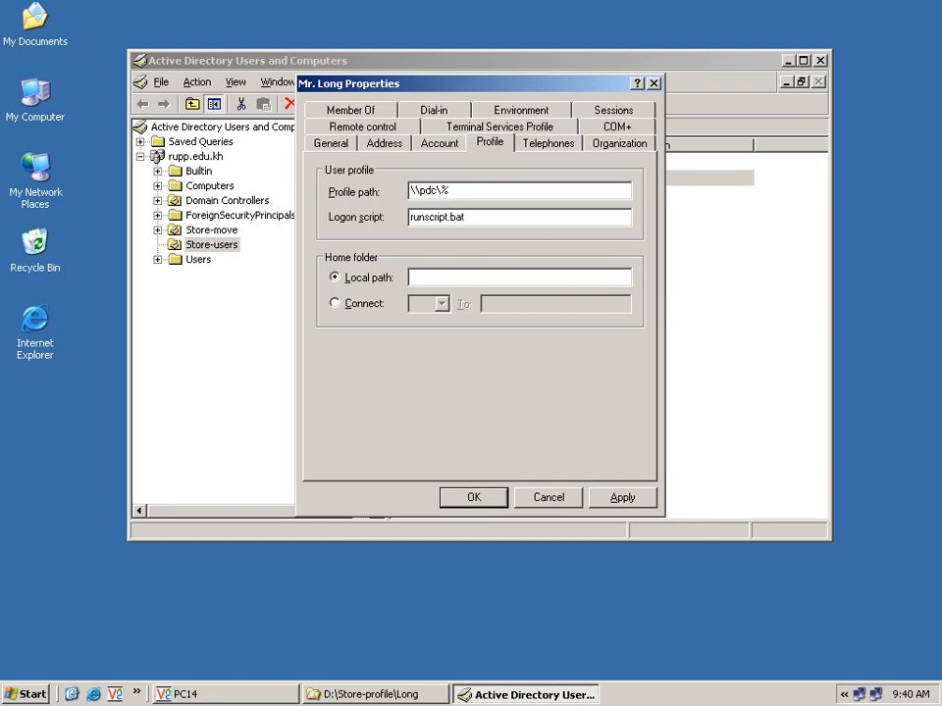
pyautogui.write('usernam%')
pyautogui.click(611, 499)
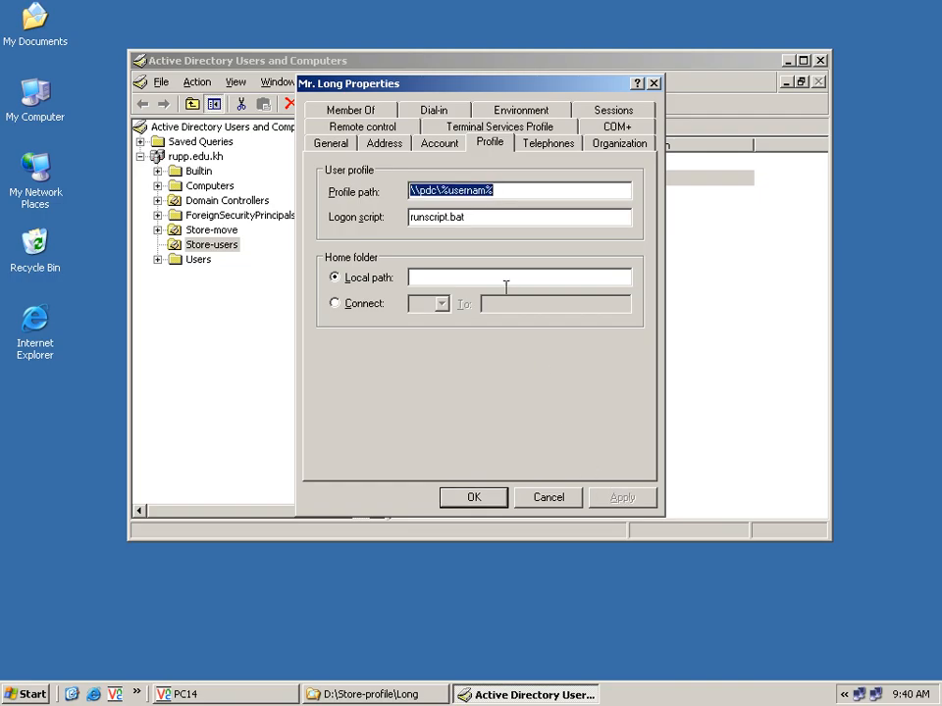
# Step: Correct the path to \\pdc\%username%, resolving to \\pdc\long, and save the user's properties
pyautogui.click(486, 196)
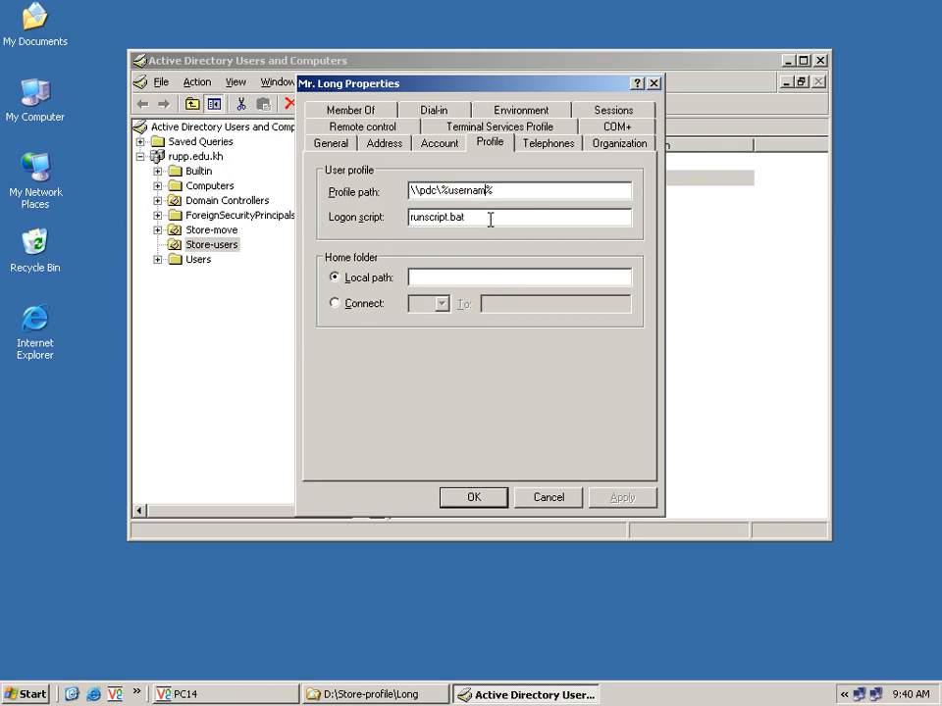
pyautogui.write('e')
pyautogui.click(622, 498)
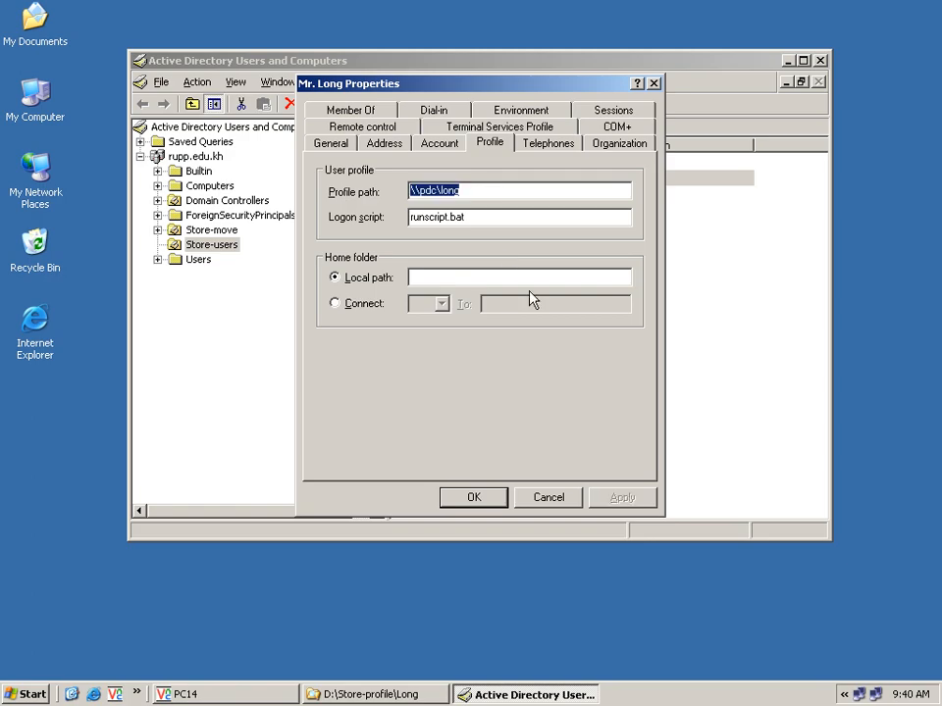
pyautogui.click(491, 191)
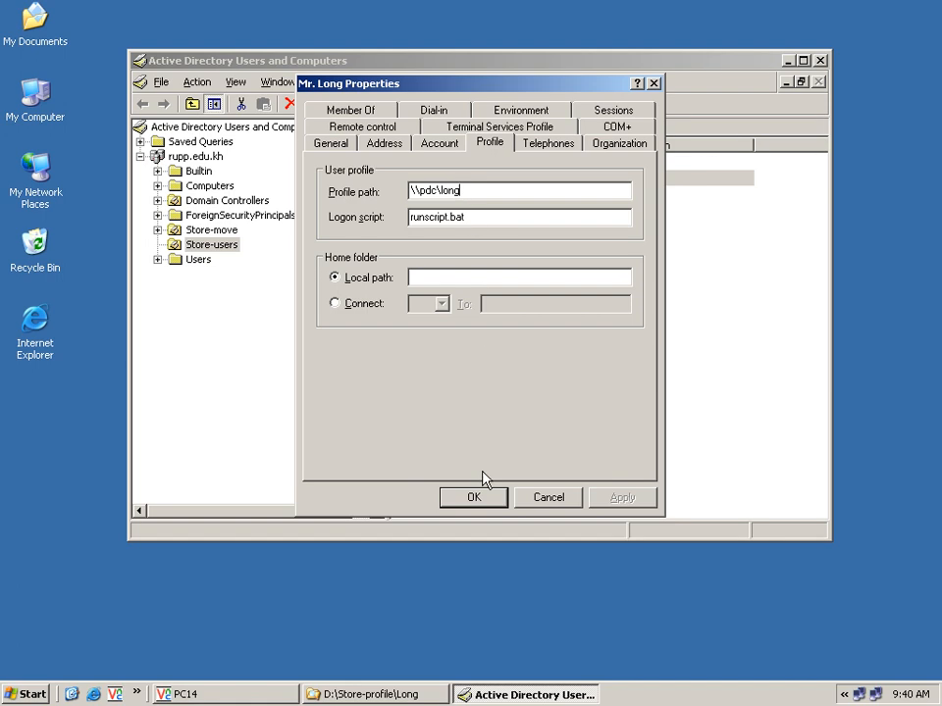
pyautogui.click(485, 500)
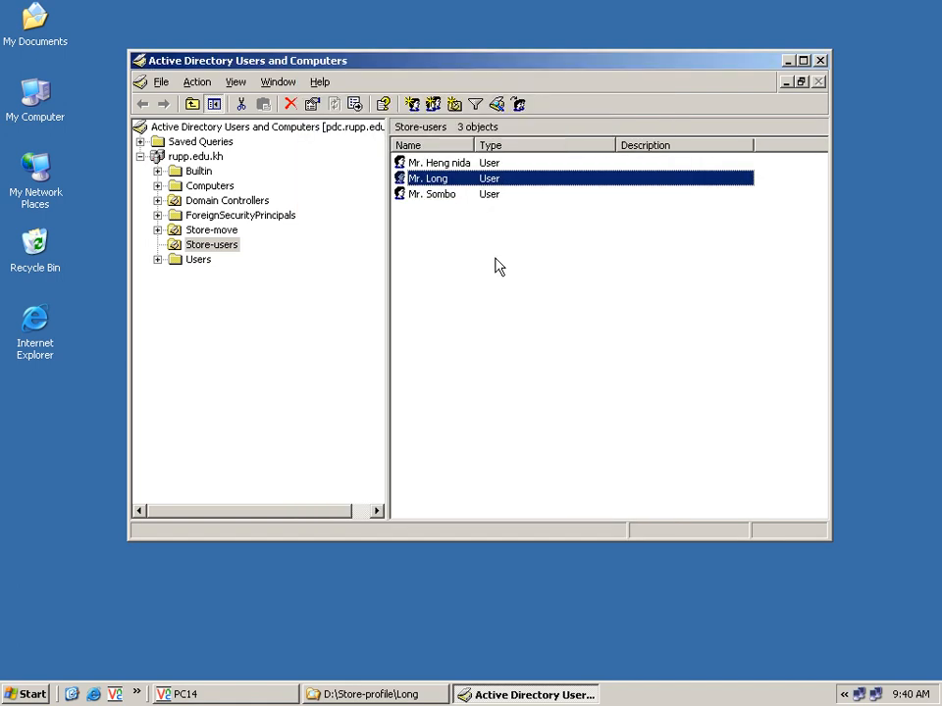
# Step: Give the third Store-users account profile path \\pdc\%username%, resolving to \\pdc\sombo, and close its properties
pyautogui.doubleClick(475, 195)
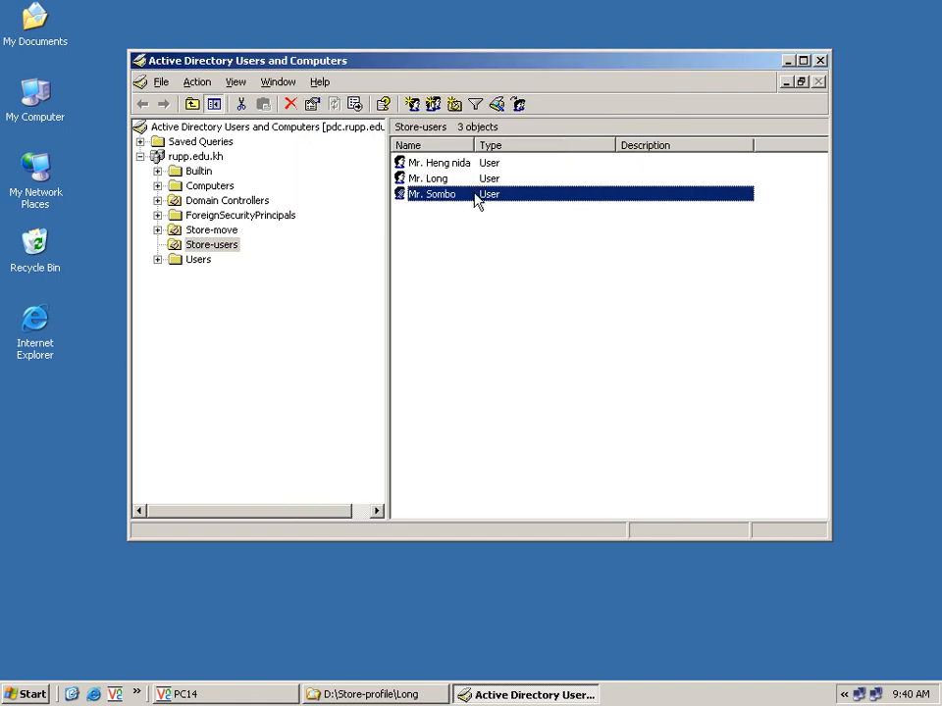
pyautogui.click(490, 143)
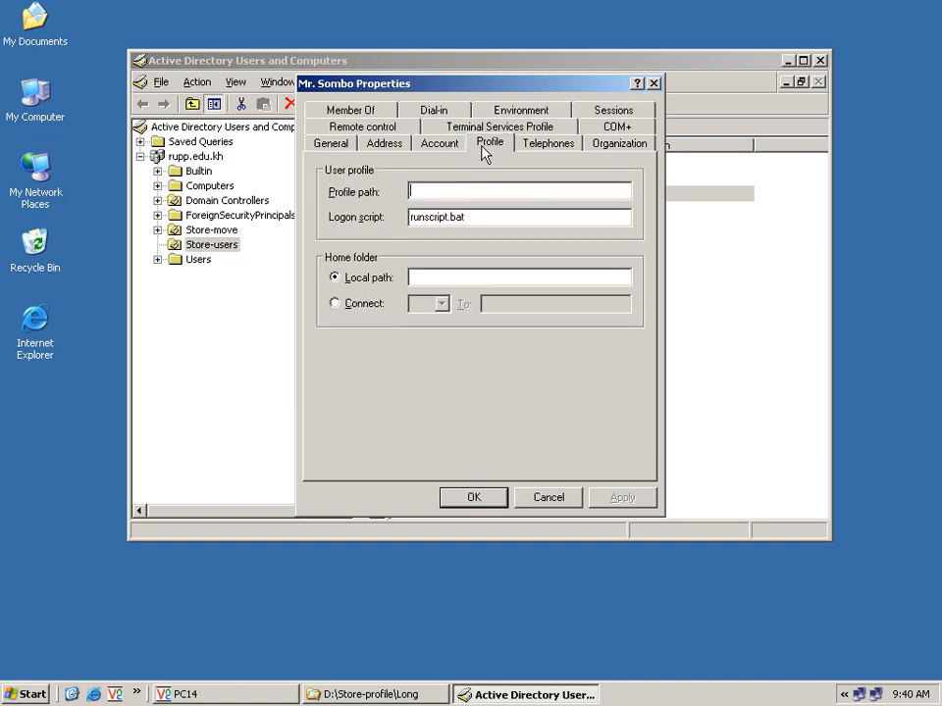
pyautogui.click(458, 190)
pyautogui.write('\\\\')
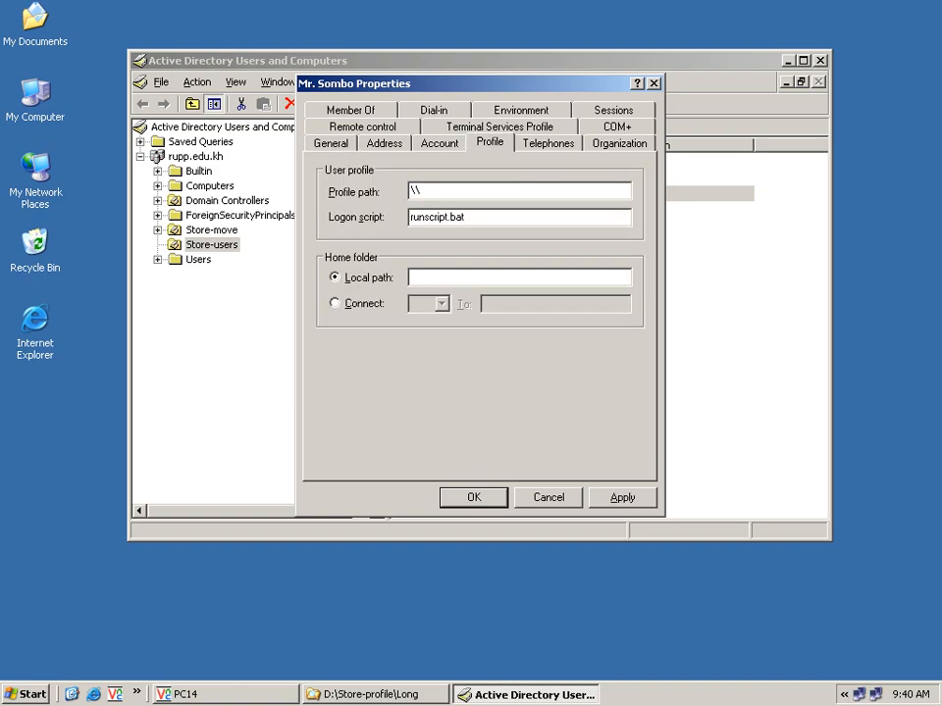
pyautogui.write('pdc')
pyautogui.write('\\%username%')
pyautogui.click(614, 496)
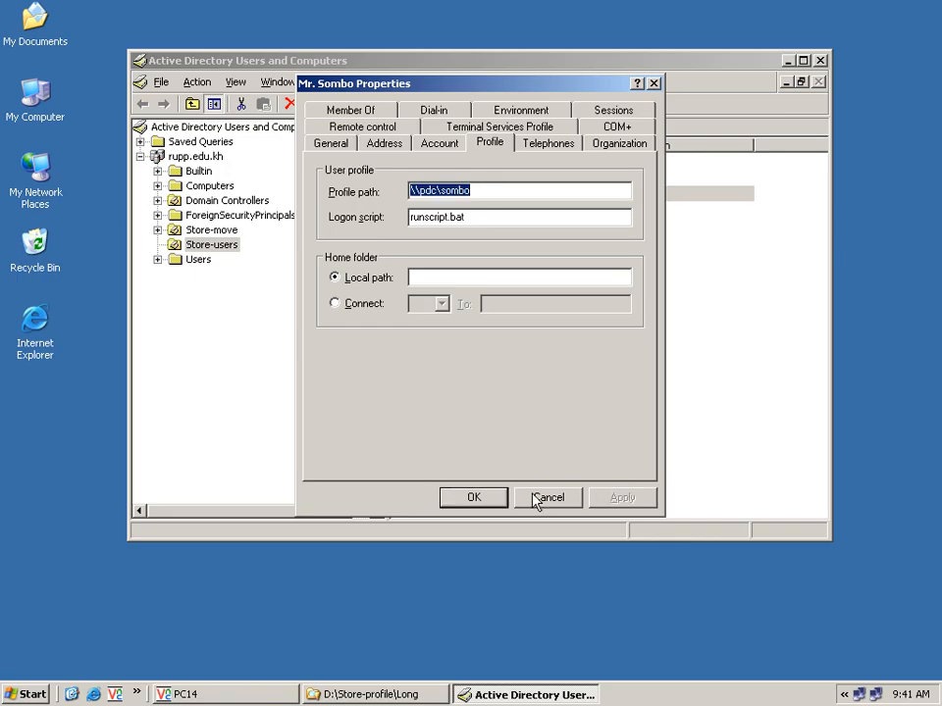
pyautogui.click(490, 501)
pyautogui.click(528, 360)
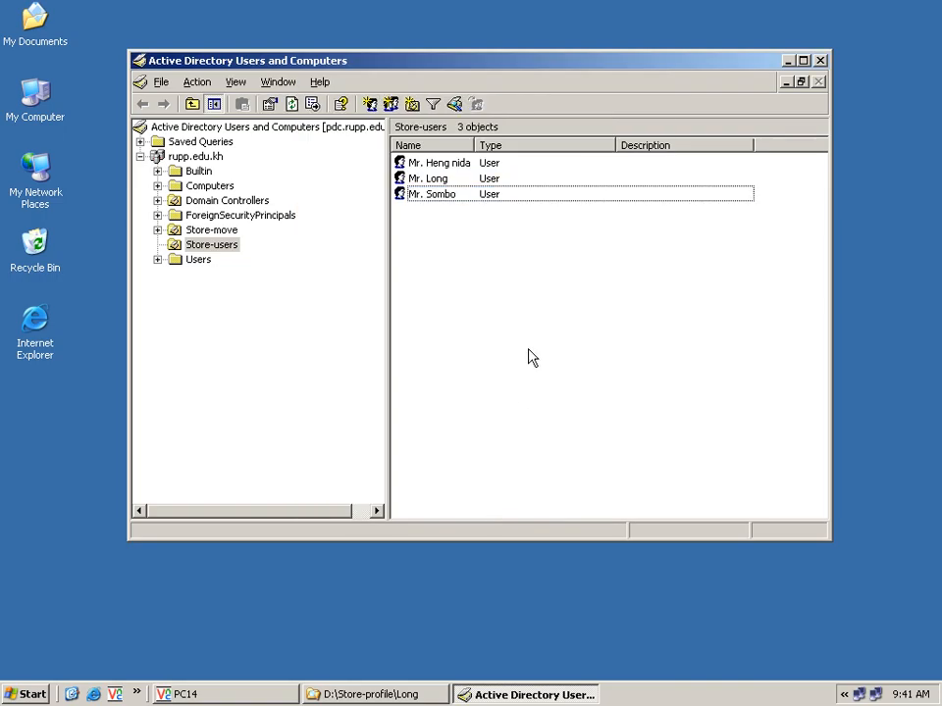
# Step: On PC14, explore My Computer and open the long on 'Pdc' (N:) drive, confirming it is empty
pyautogui.click(787, 61)
pyautogui.click(265, 698)
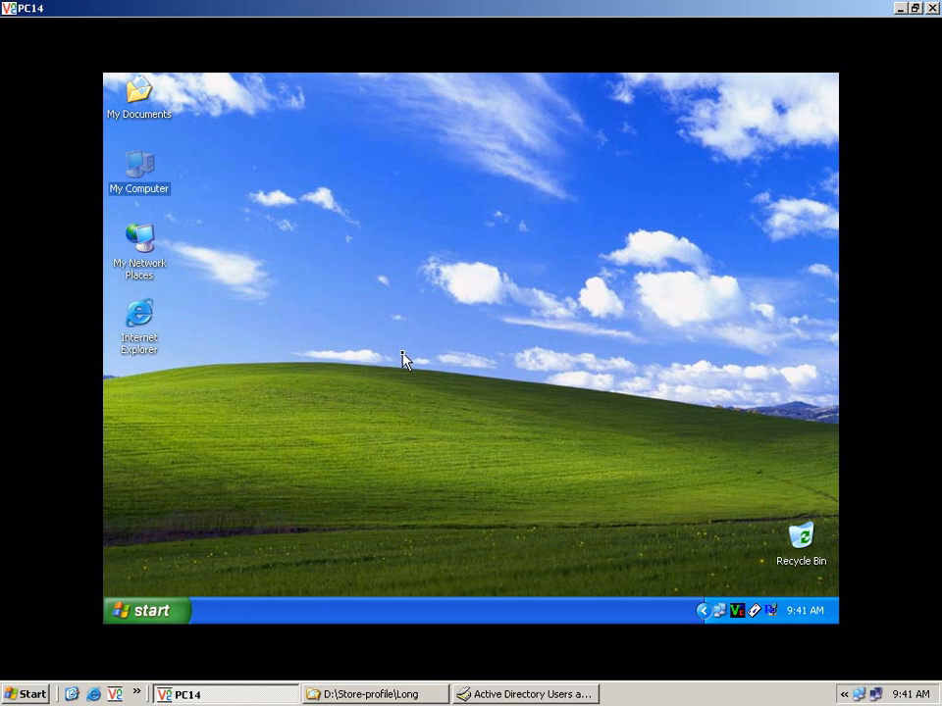
pyautogui.rightClick(153, 189)
pyautogui.click(180, 214)
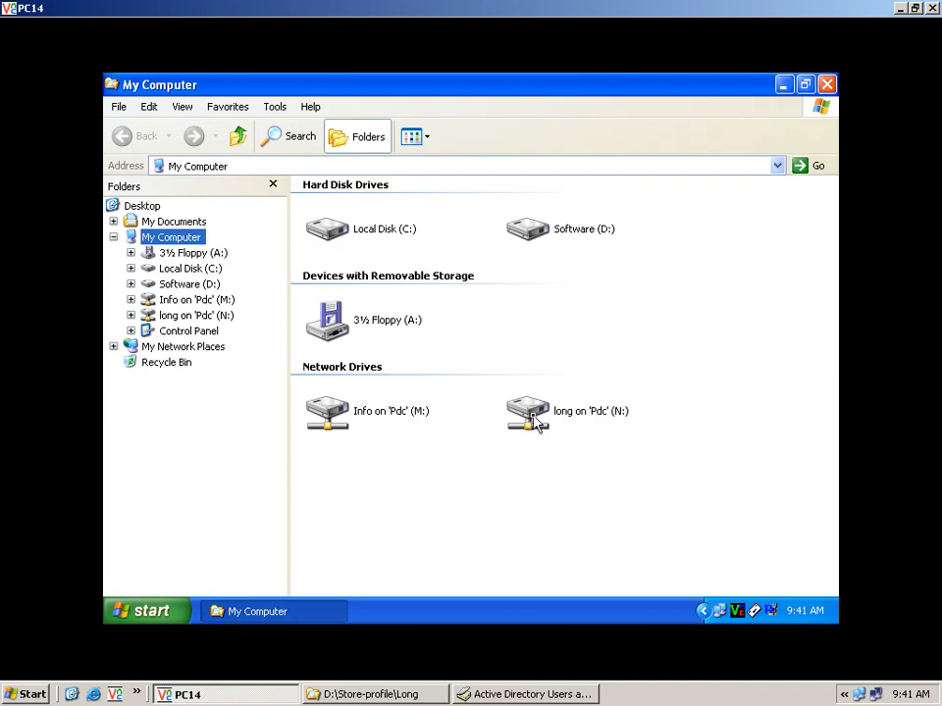
pyautogui.doubleClick(536, 421)
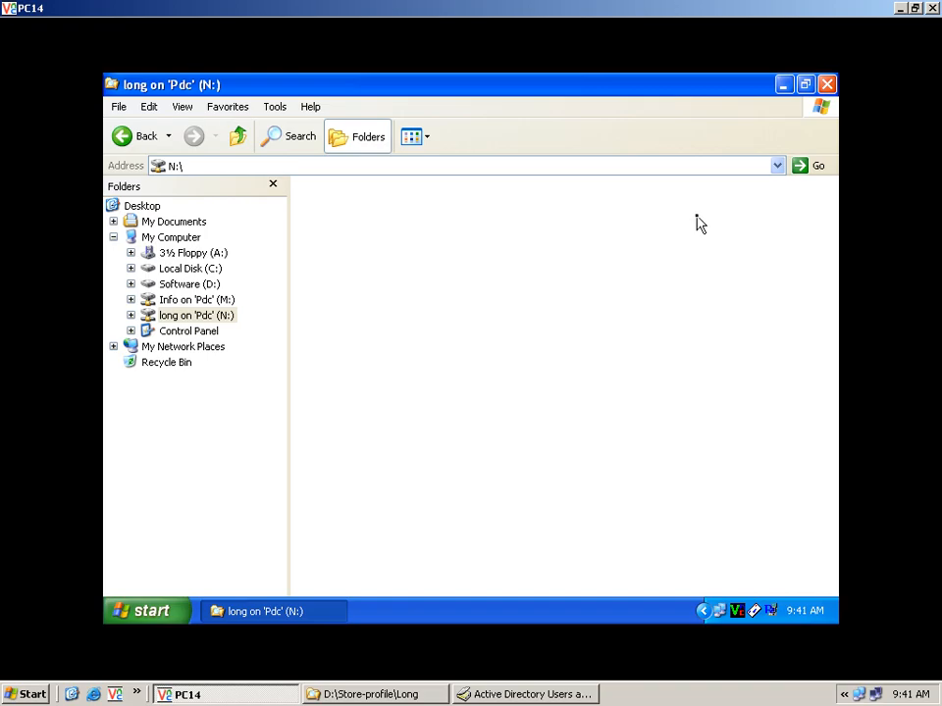
pyautogui.click(825, 87)
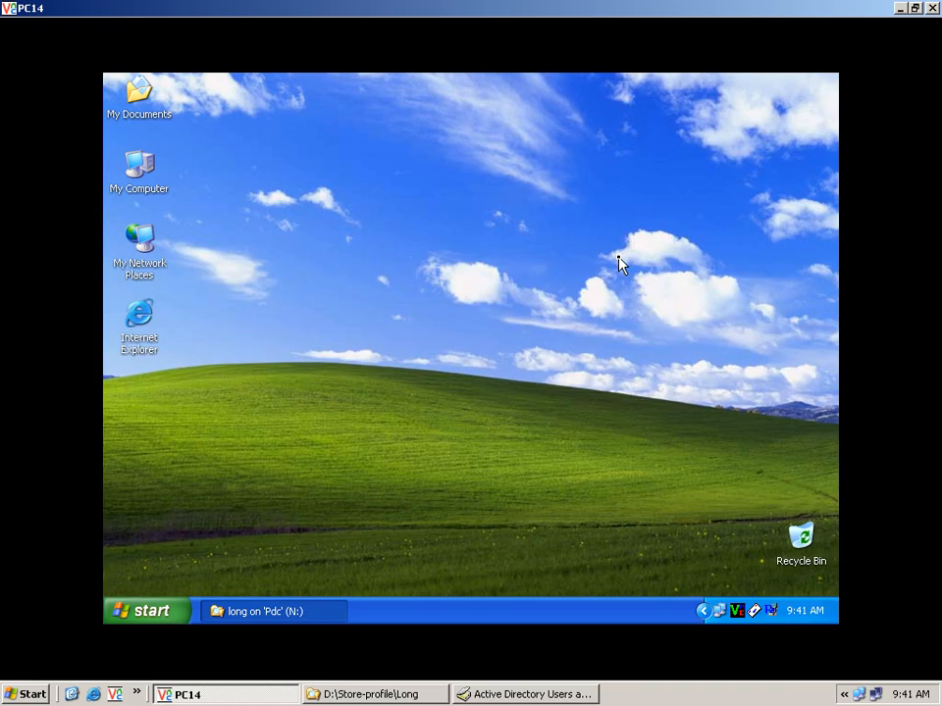
# Step: Log long off PC14 and log back on to the RUPP domain with the account password
pyautogui.click(157, 611)
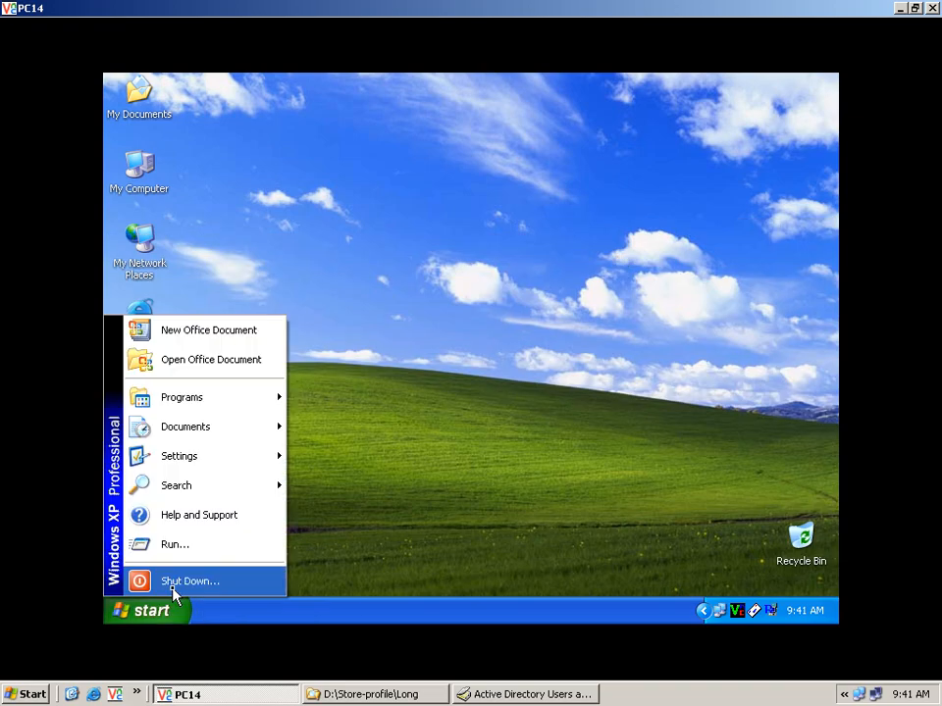
pyautogui.click(173, 585)
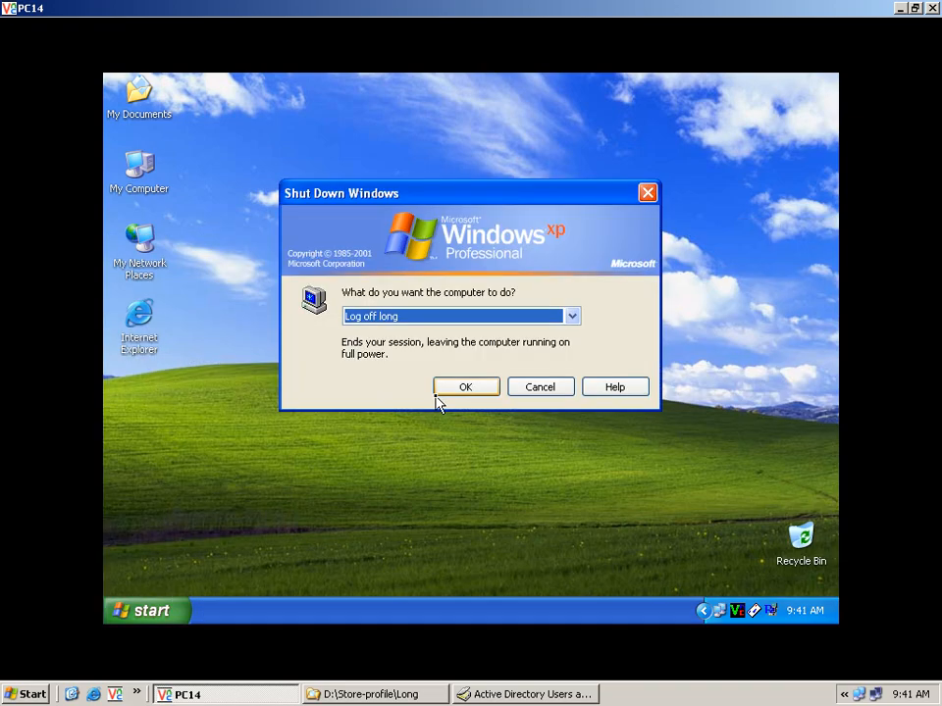
pyautogui.click(444, 392)
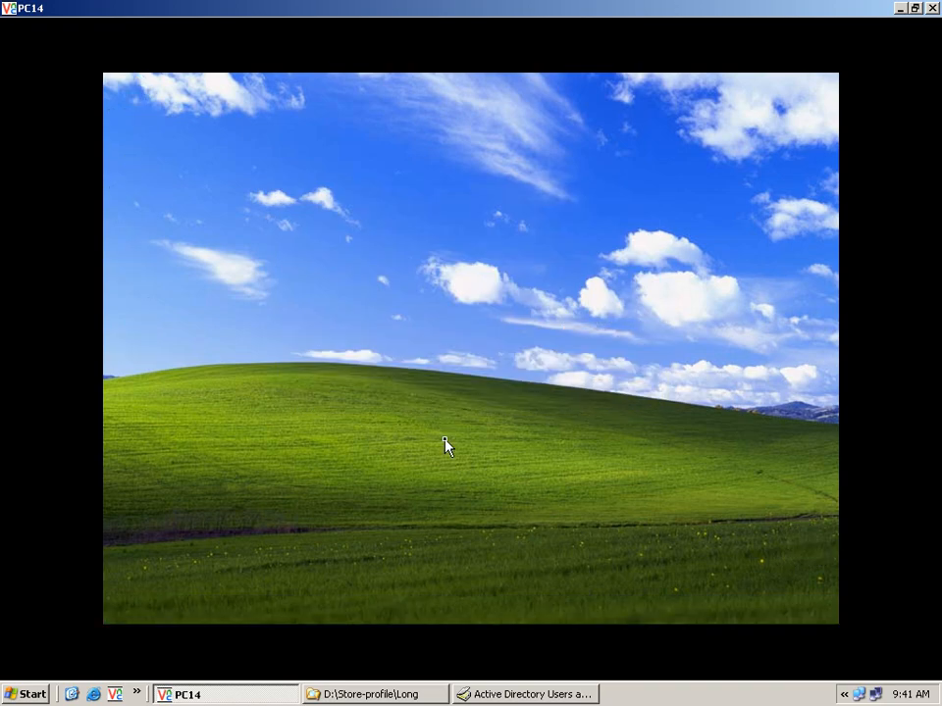
pyautogui.write('•••')
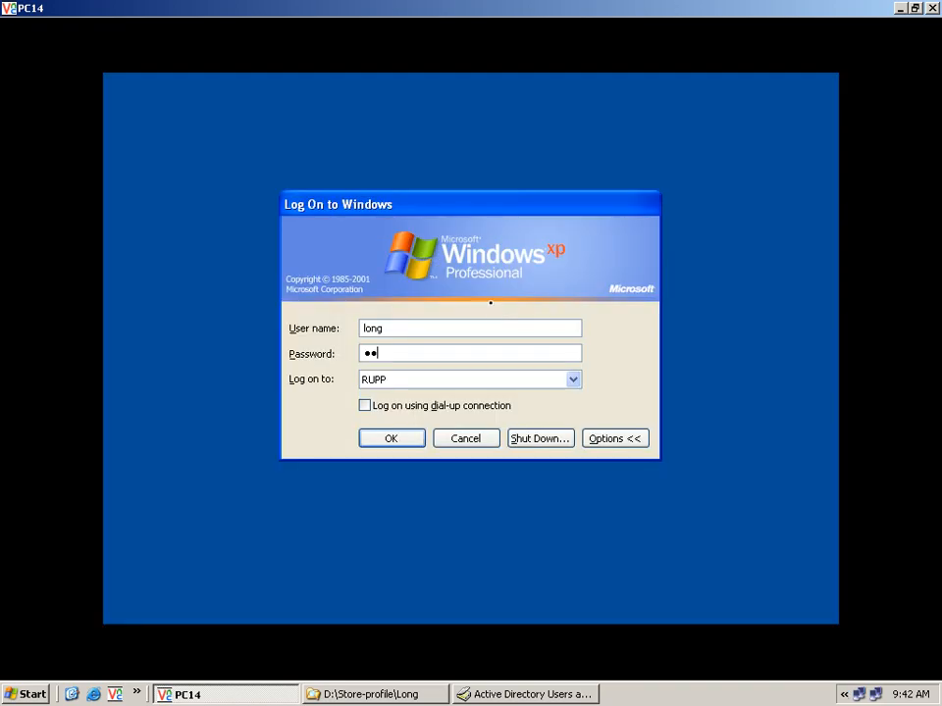
pyautogui.click(399, 449)
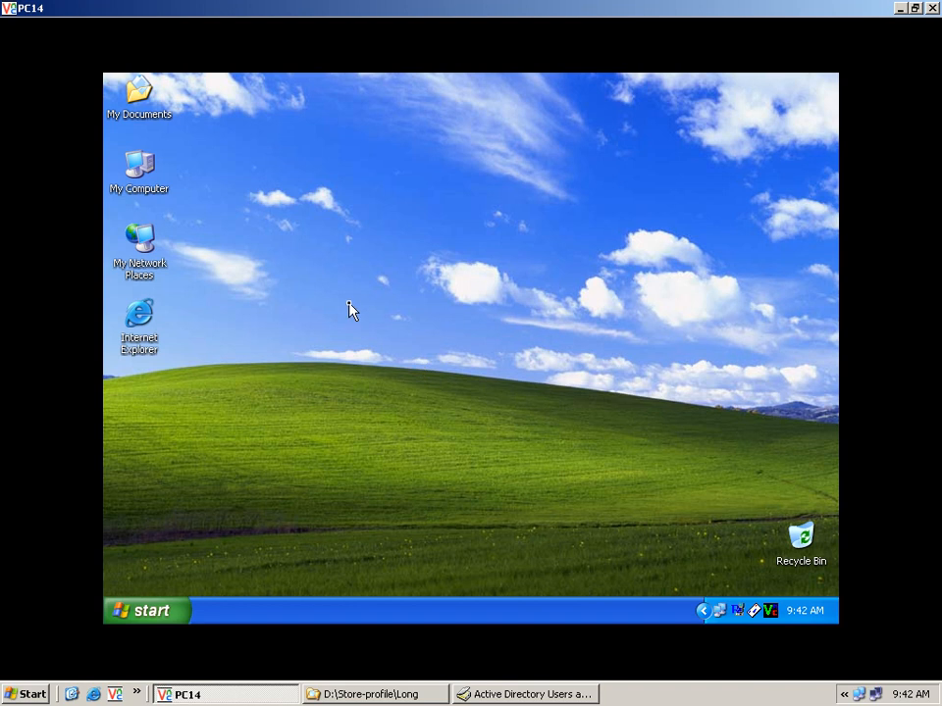
pyautogui.rightClick(160, 190)
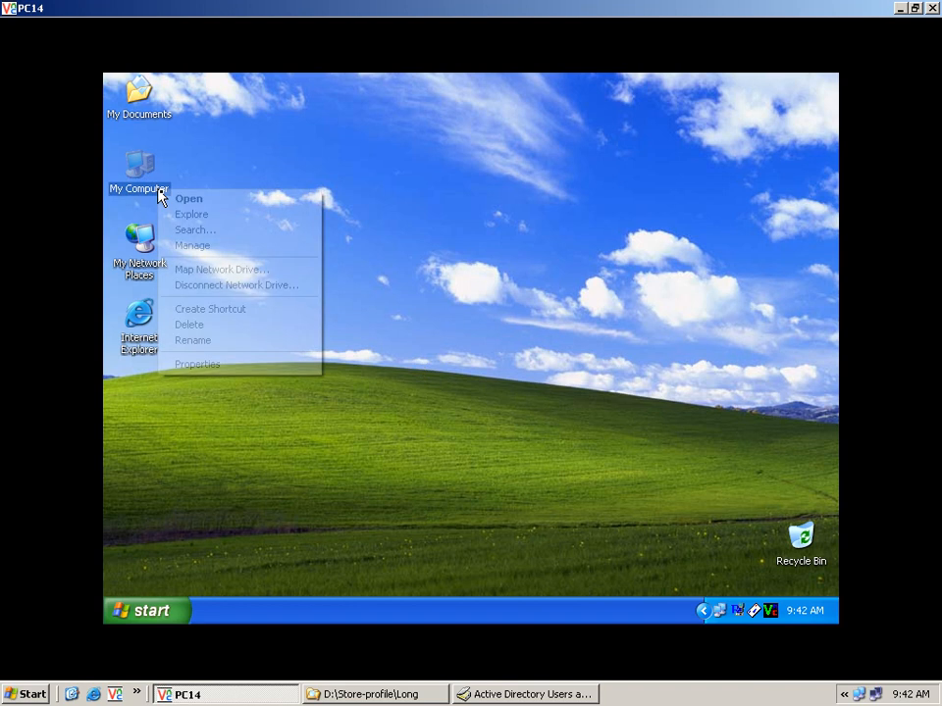
pyautogui.click(214, 218)
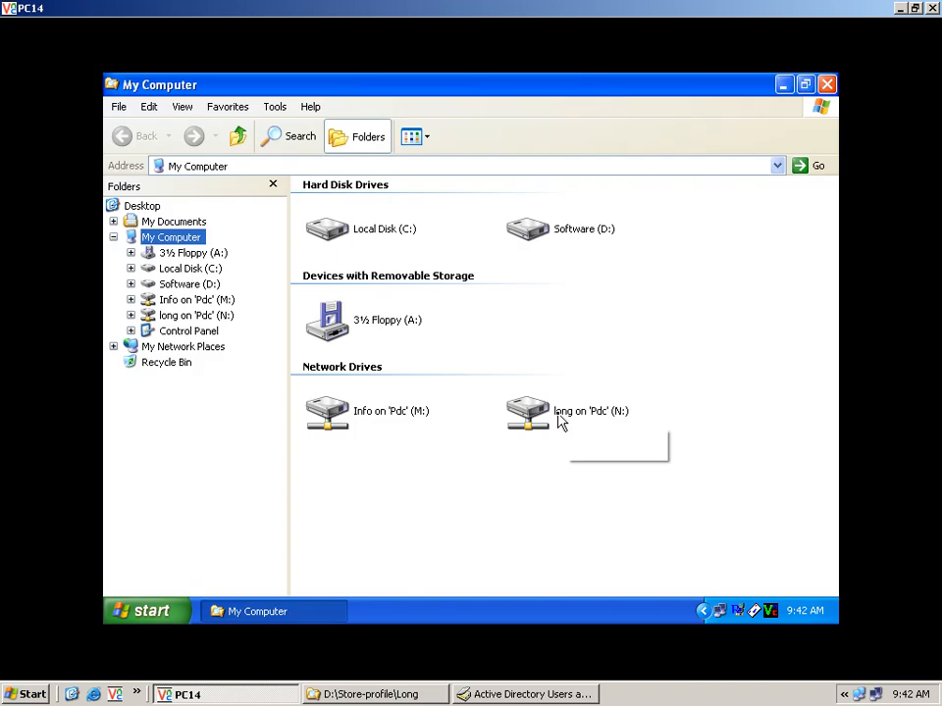
pyautogui.doubleClick(561, 420)
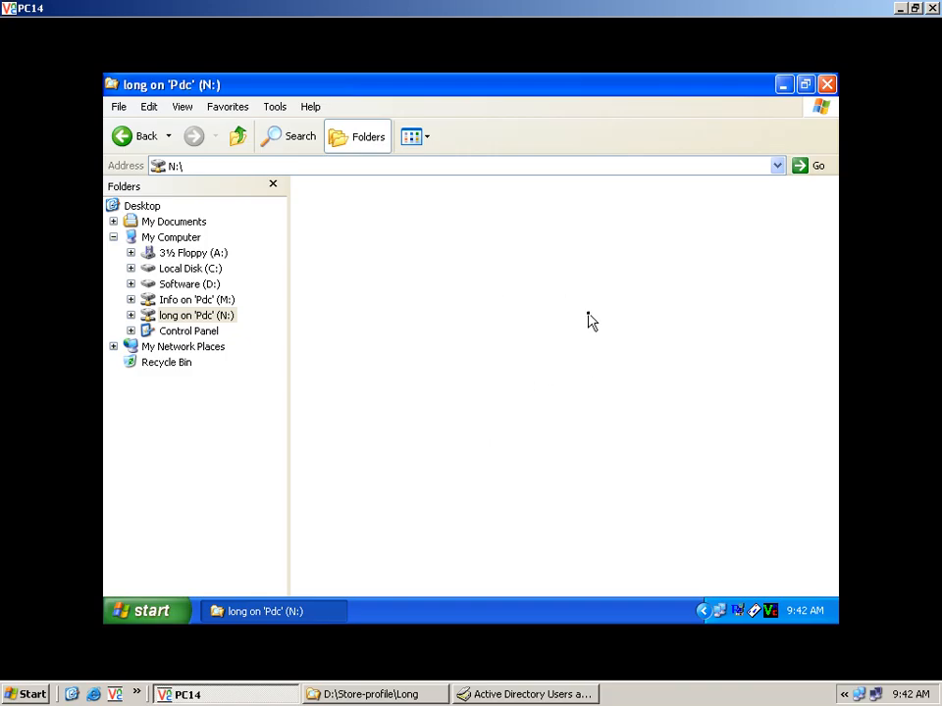
pyautogui.click(827, 85)
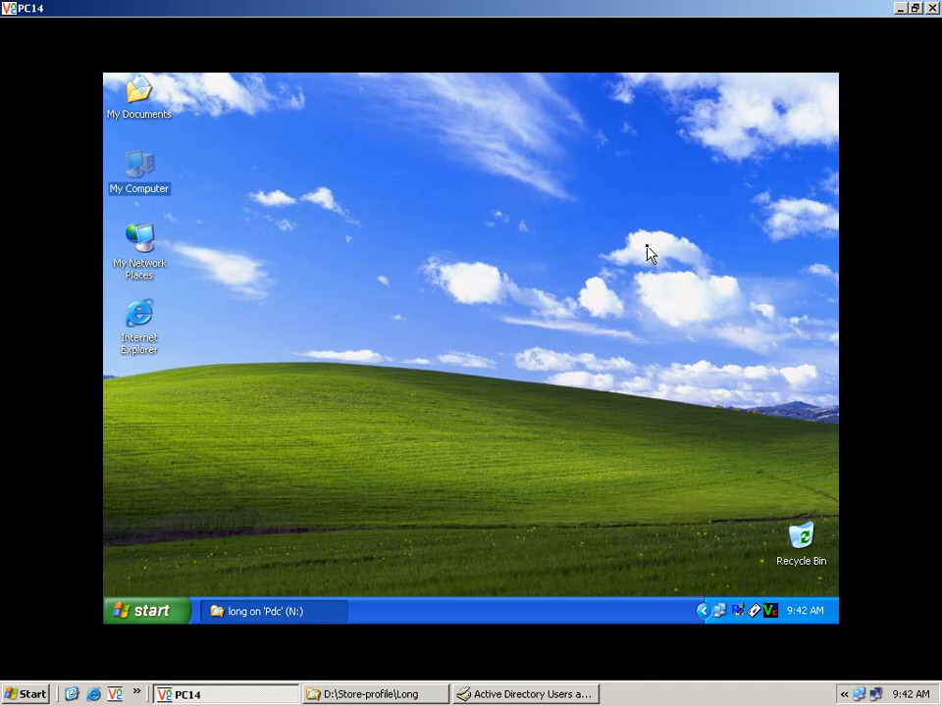
# Step: Log long off again and sign back on to RUPP with the account password
pyautogui.click(157, 611)
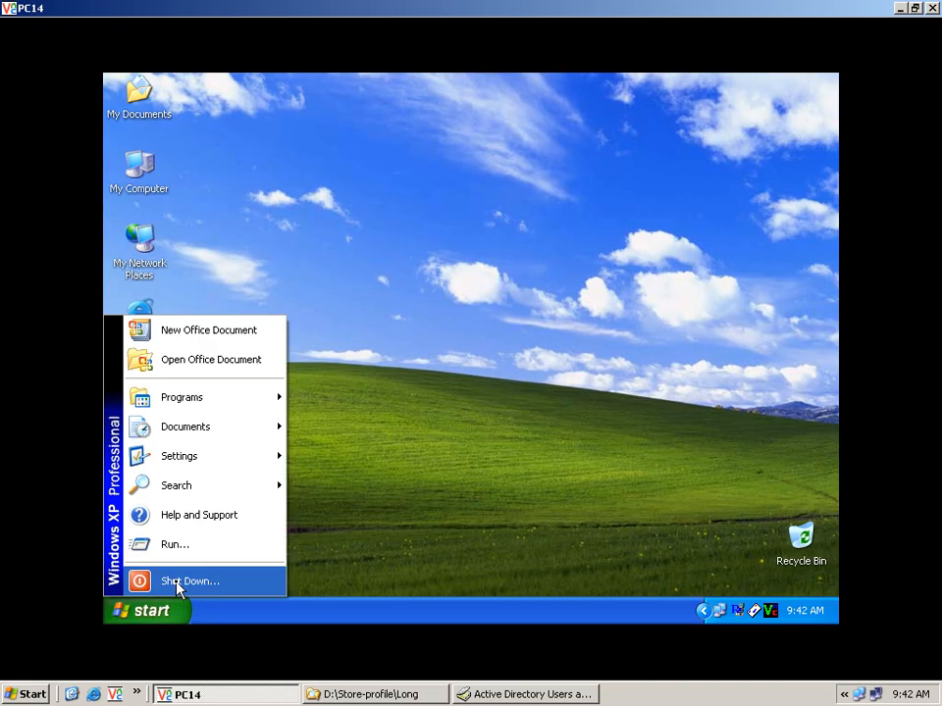
pyautogui.click(178, 581)
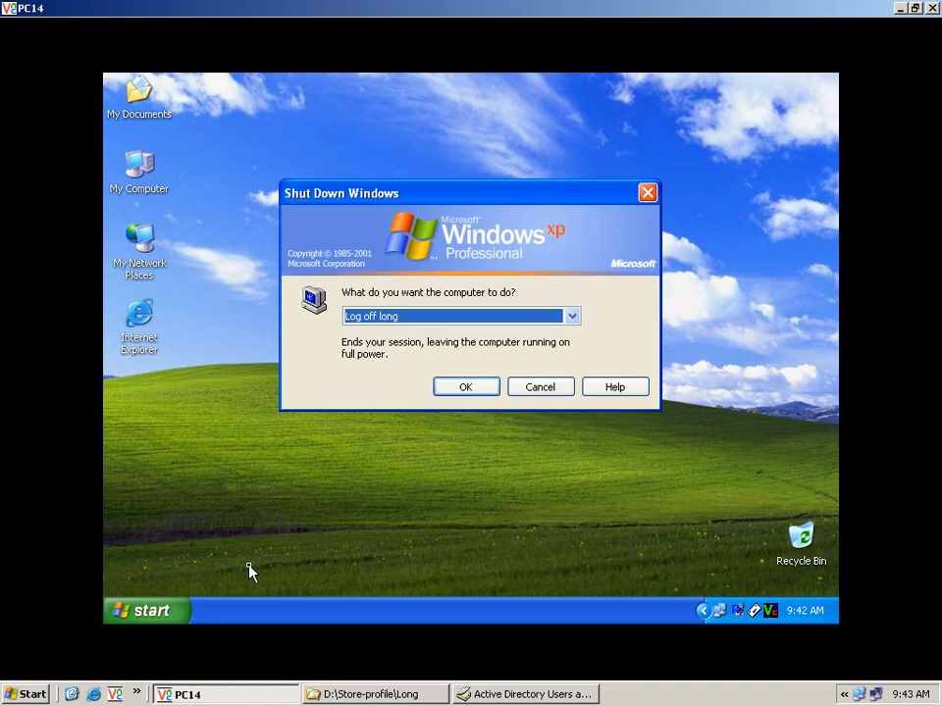
pyautogui.click(463, 388)
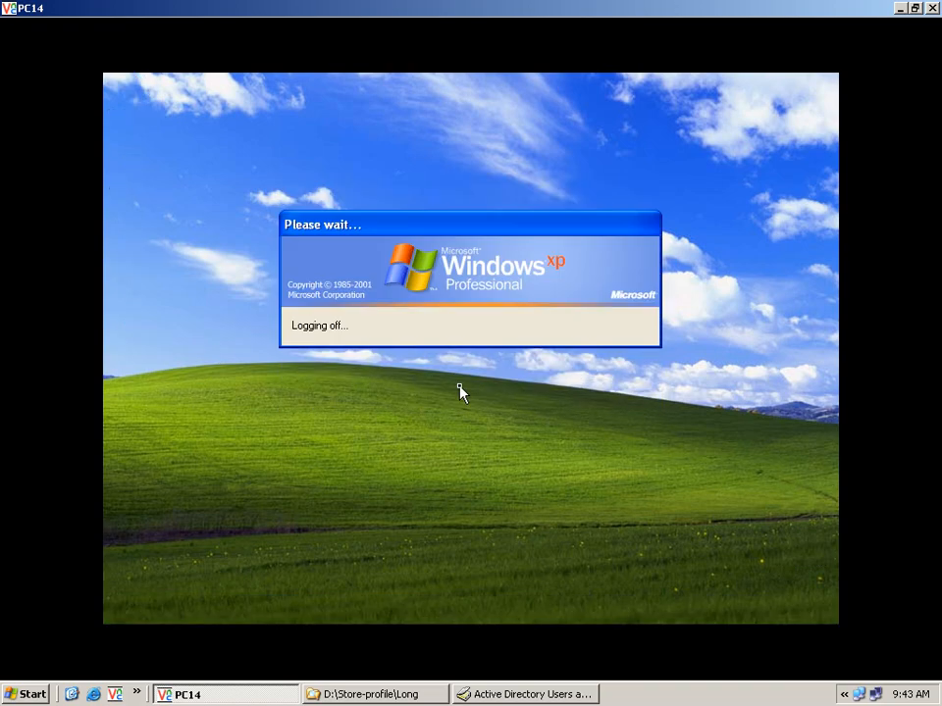
pyautogui.write('123')
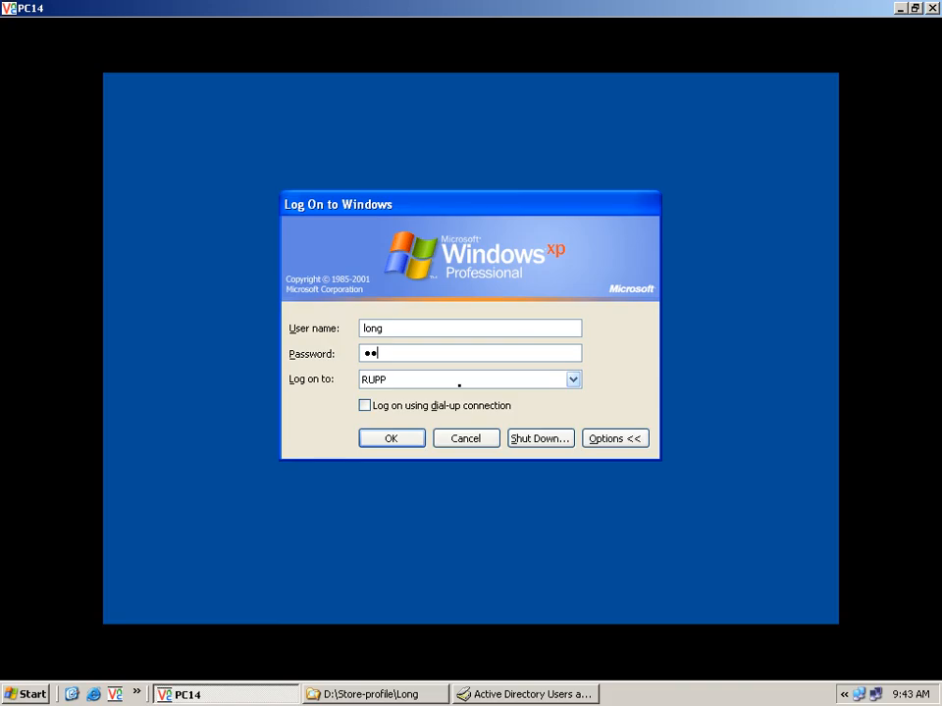
pyautogui.click(404, 440)
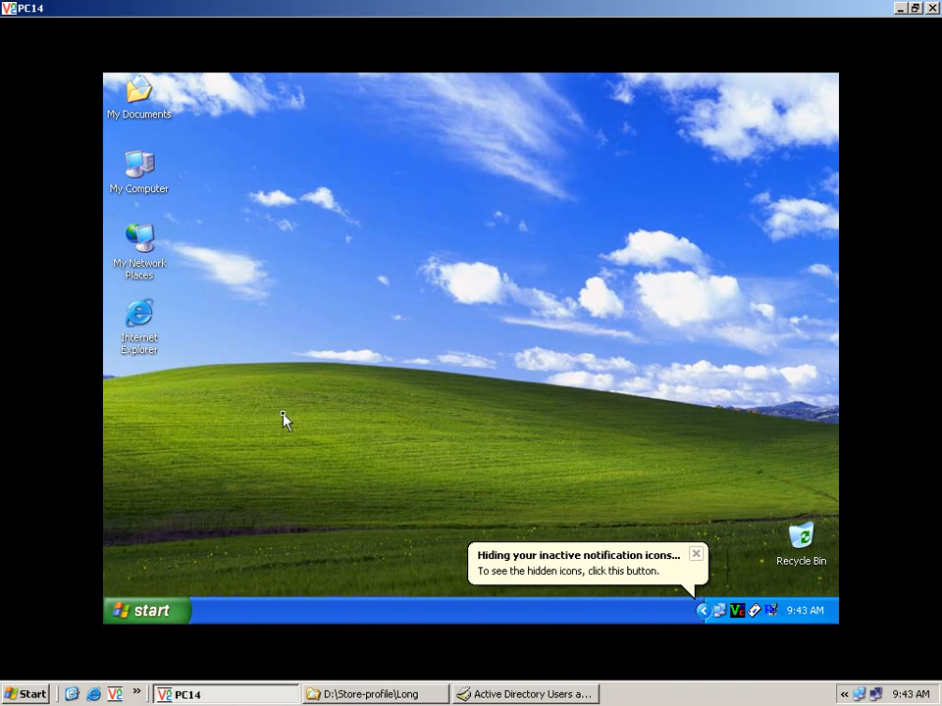
# Step: Explore the long on 'Pdc' (N:) drive and inspect its synced Cookies, Desktop, Favorites, Documents and Start Menu folders
pyautogui.rightClick(164, 194)
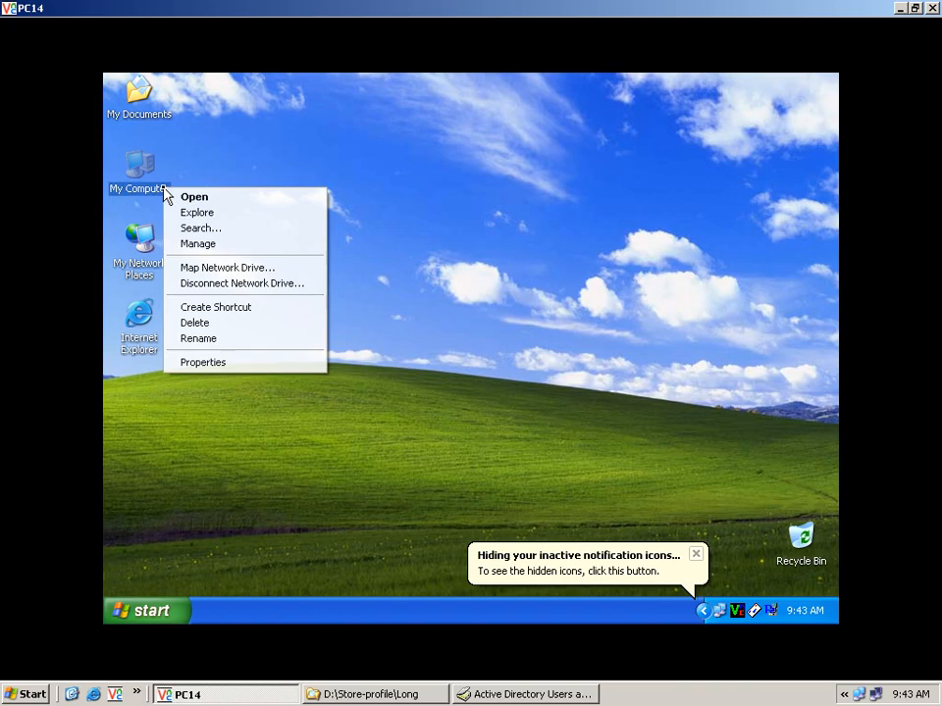
pyautogui.click(234, 211)
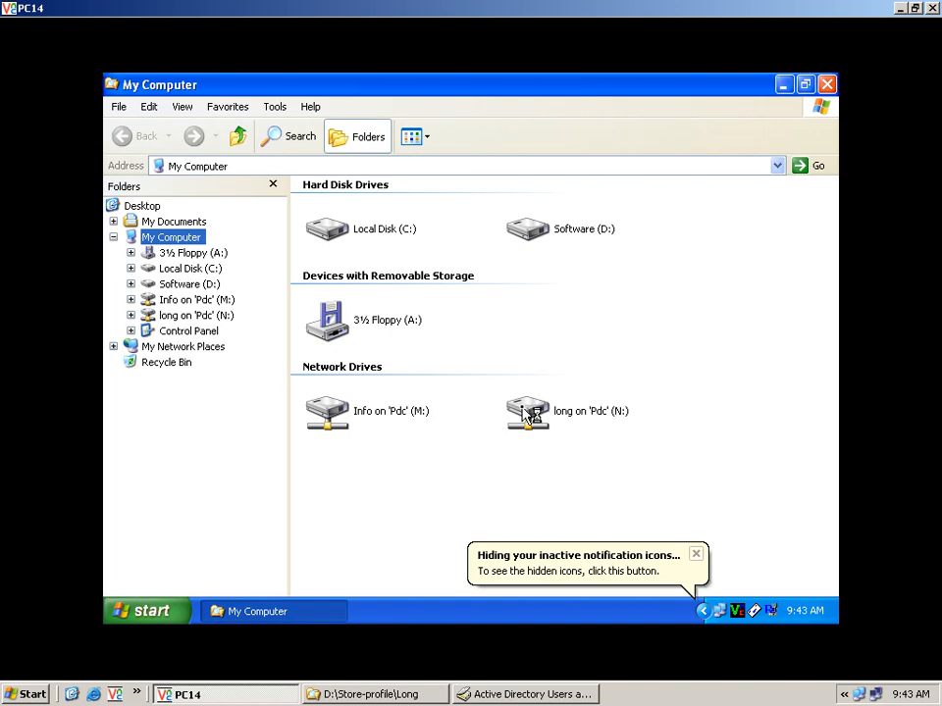
pyautogui.doubleClick(528, 412)
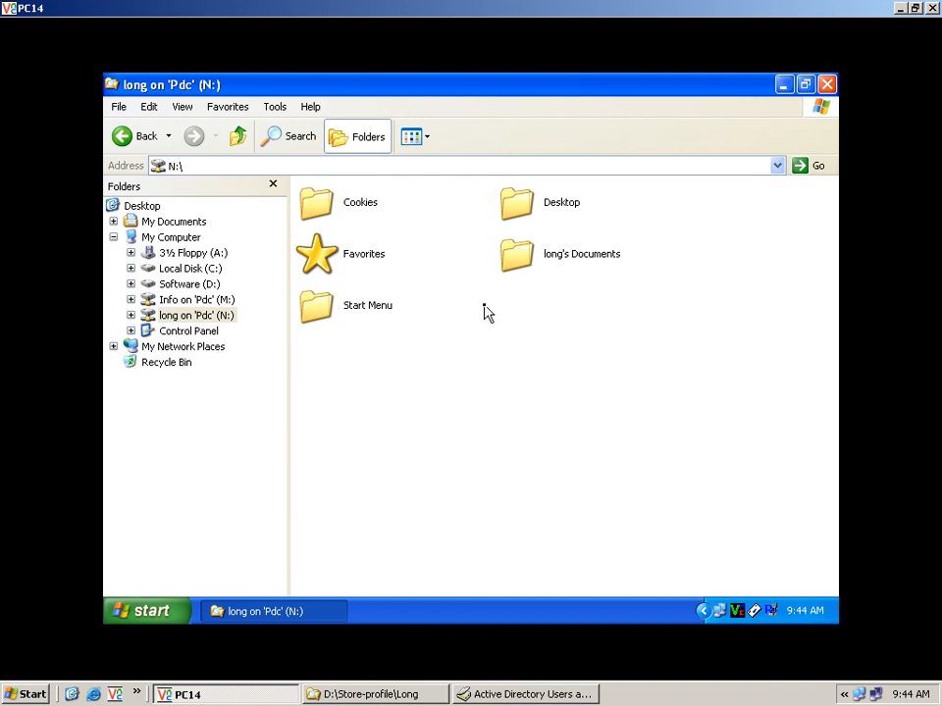
pyautogui.click(525, 217)
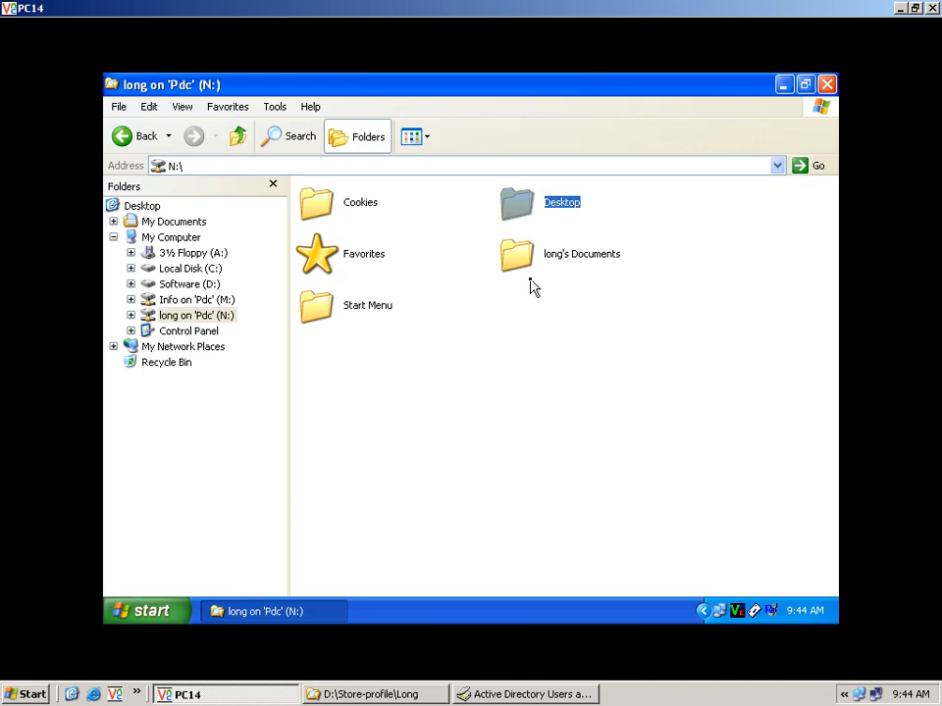
pyautogui.click(528, 319)
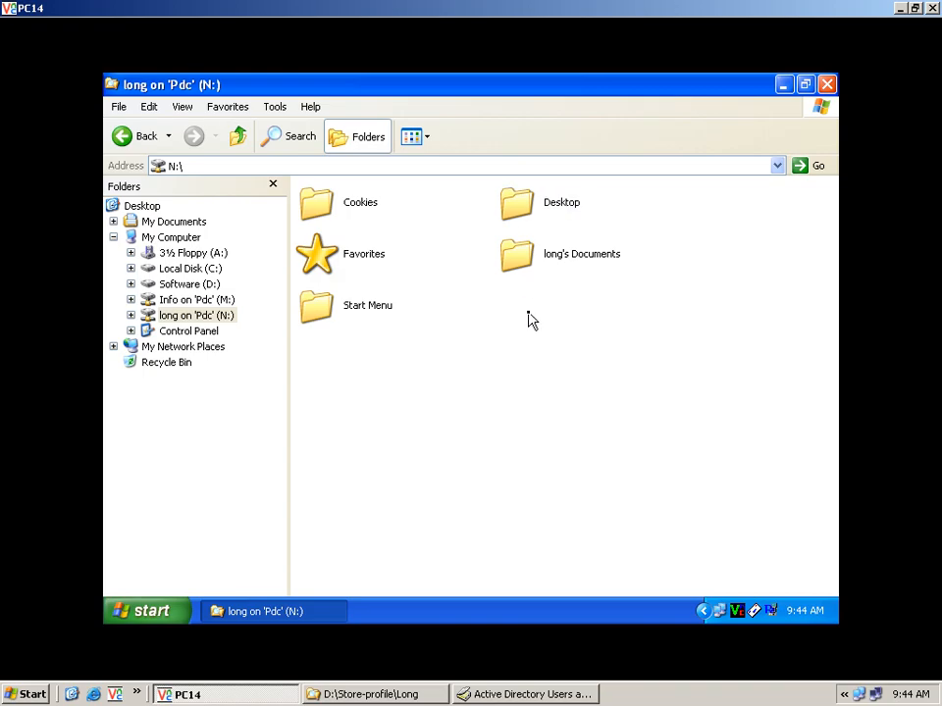
pyautogui.click(525, 263)
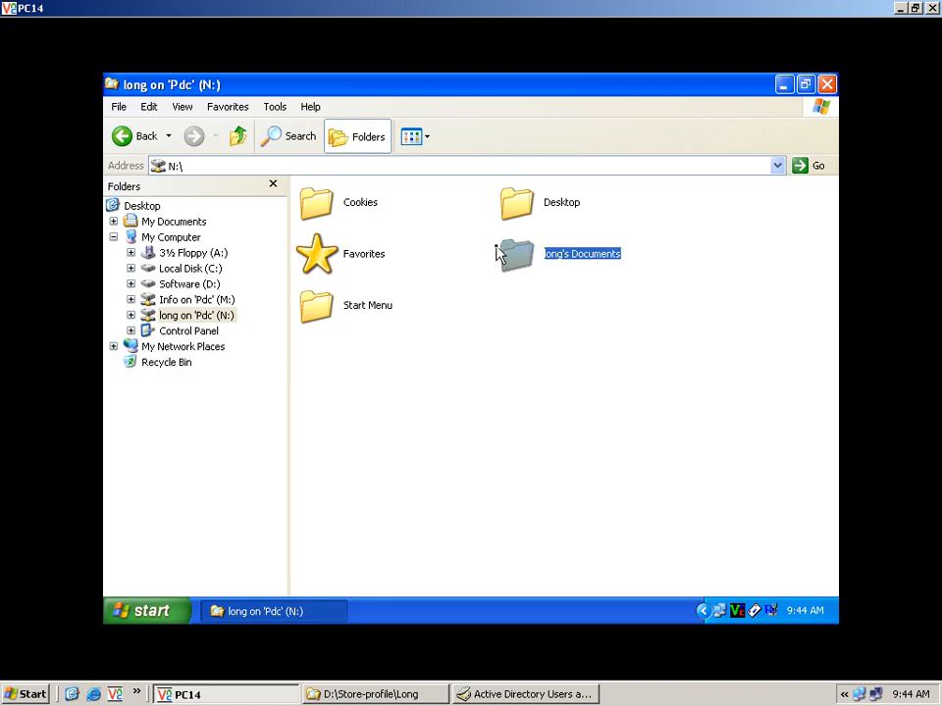
pyautogui.click(456, 332)
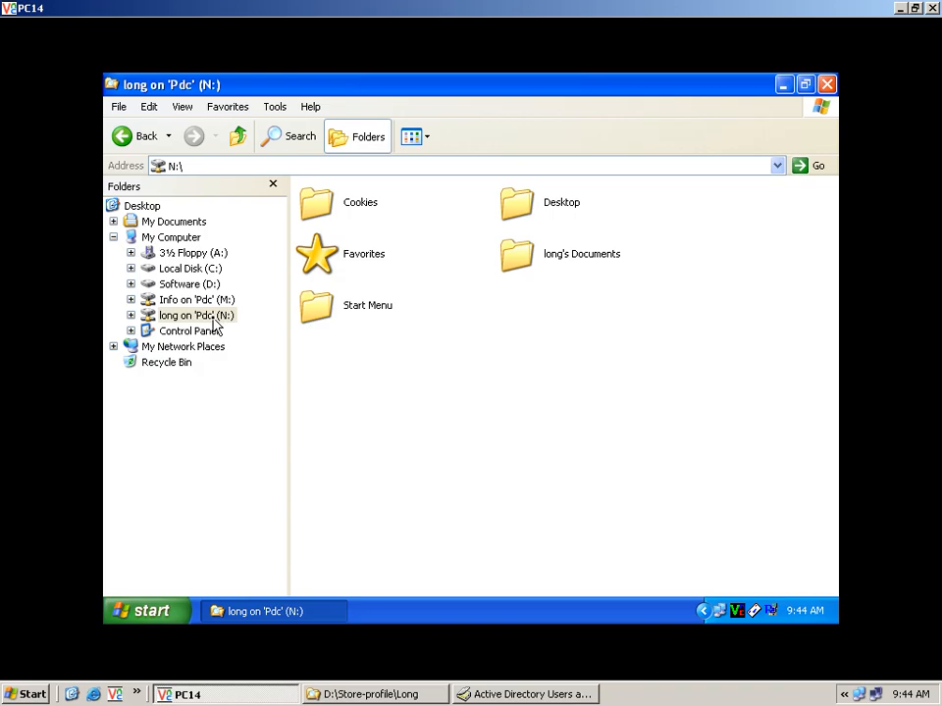
pyautogui.click(182, 238)
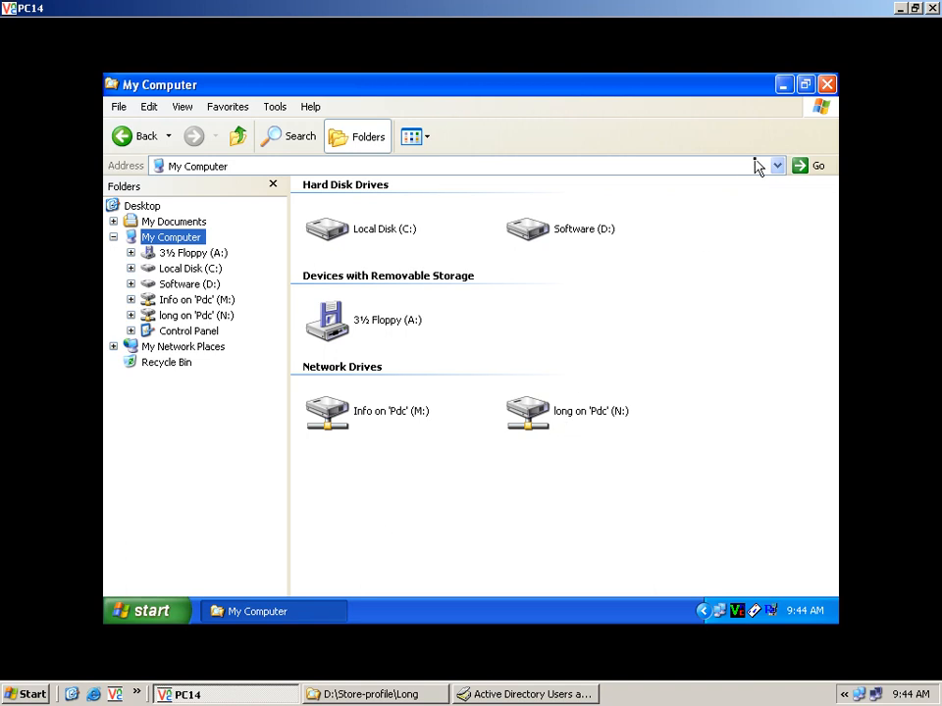
# Step: Close My Computer and create a new desktop folder named 'Test Profile'
pyautogui.click(825, 85)
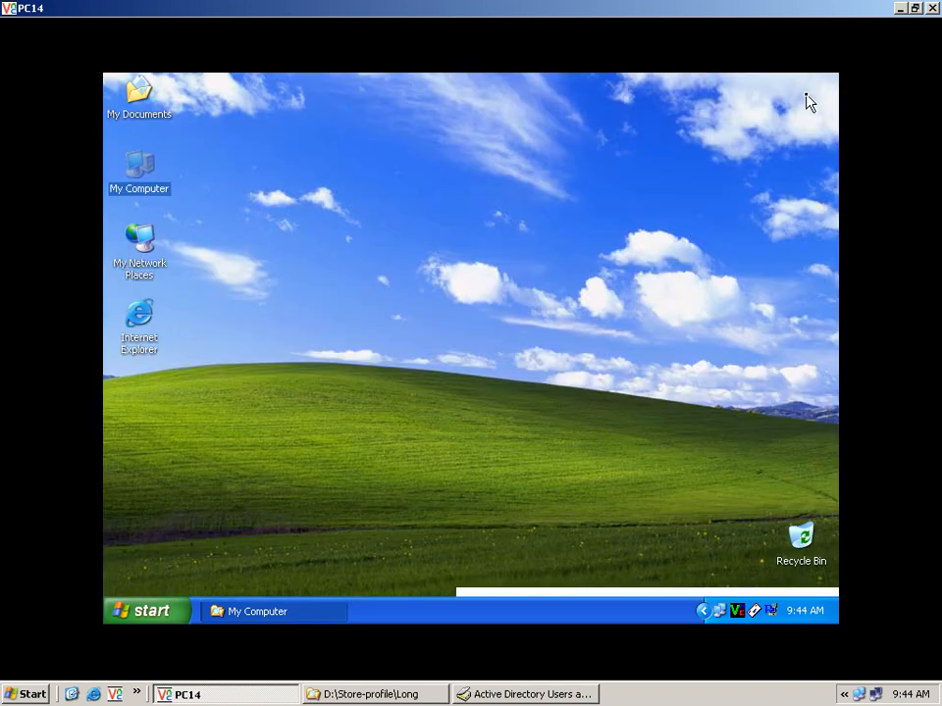
pyautogui.click(463, 298)
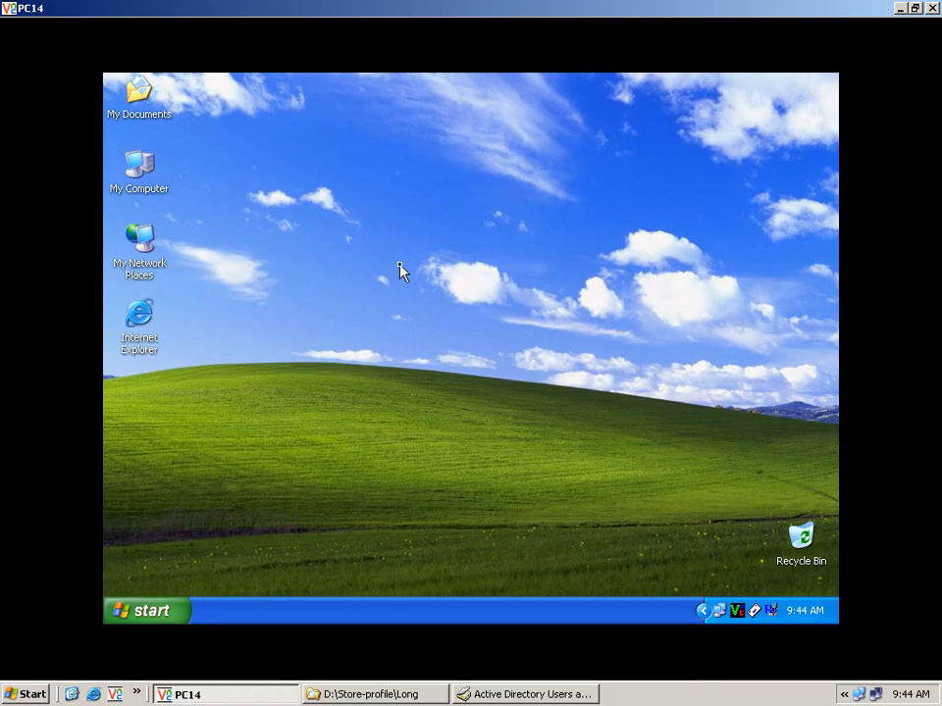
pyautogui.rightClick(404, 269)
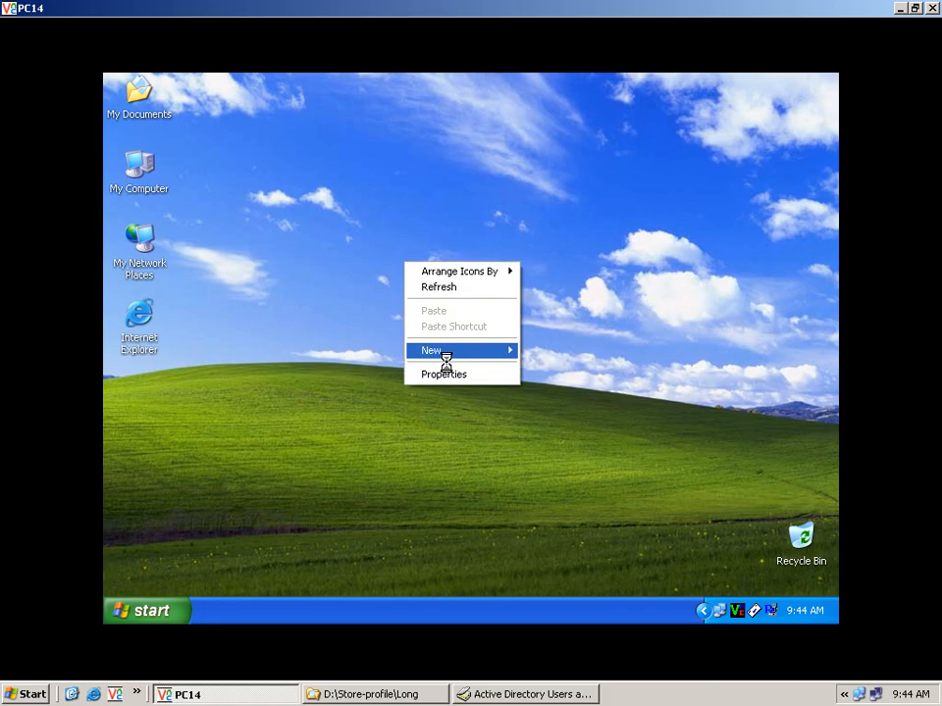
pyautogui.moveTo(504, 355)
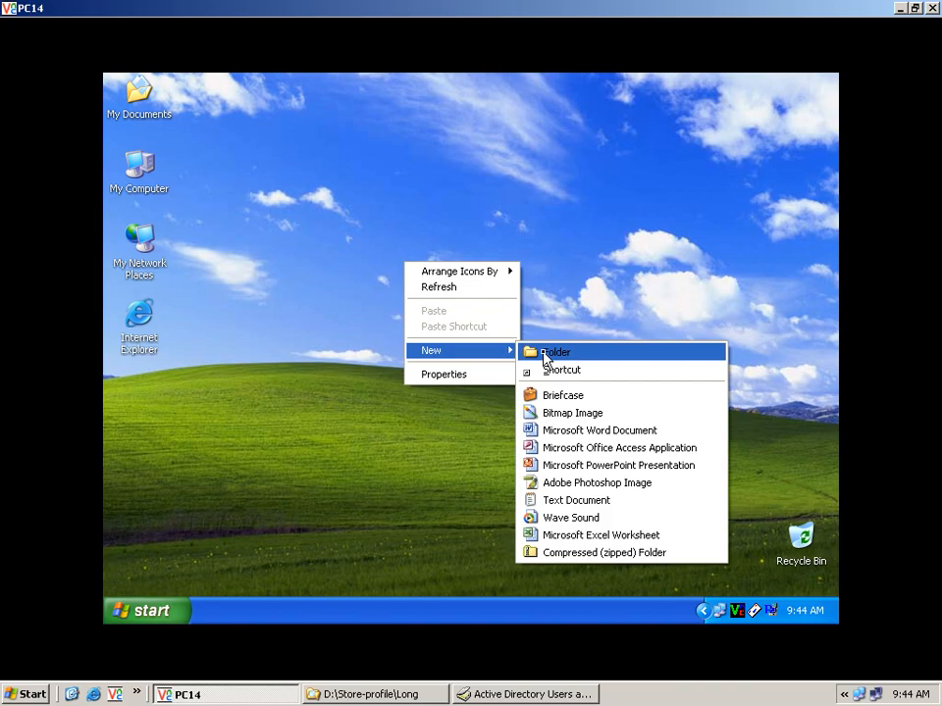
pyautogui.click(545, 355)
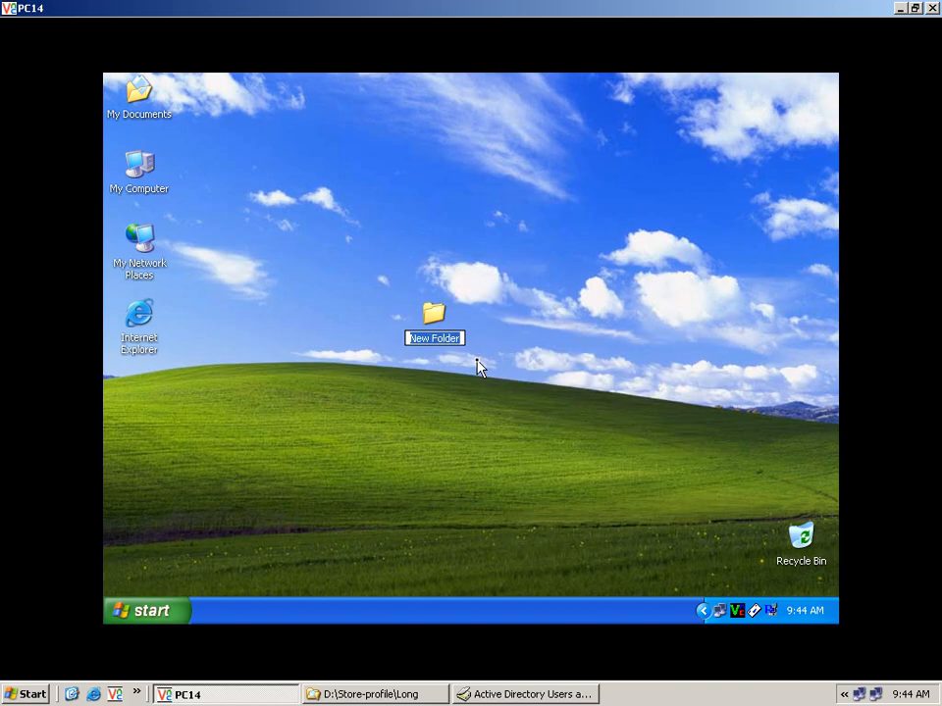
pyautogui.write('Test P')
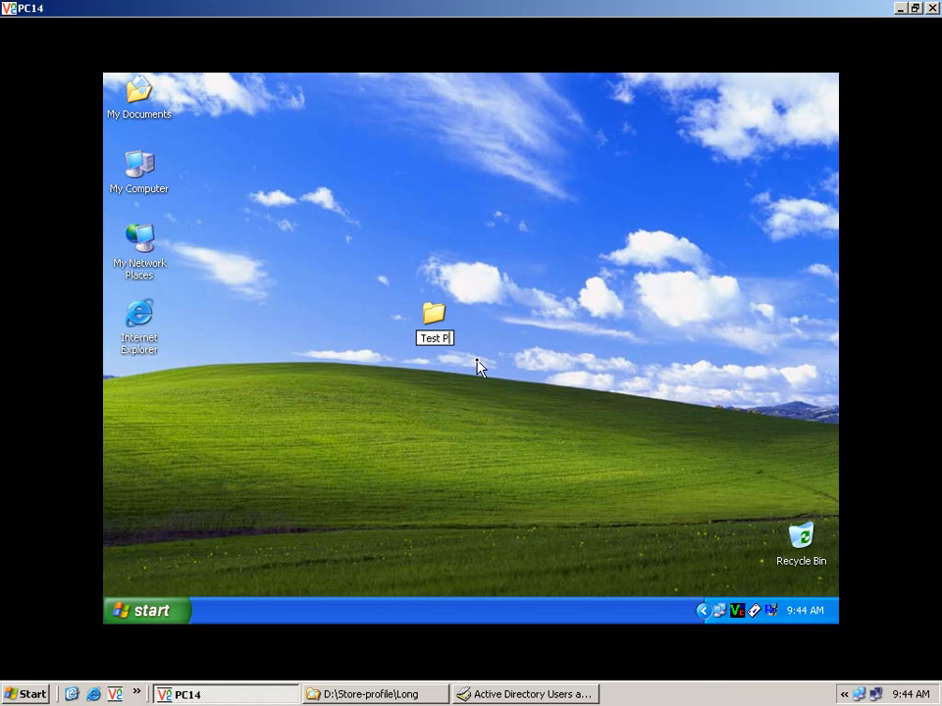
pyautogui.write('rofile')
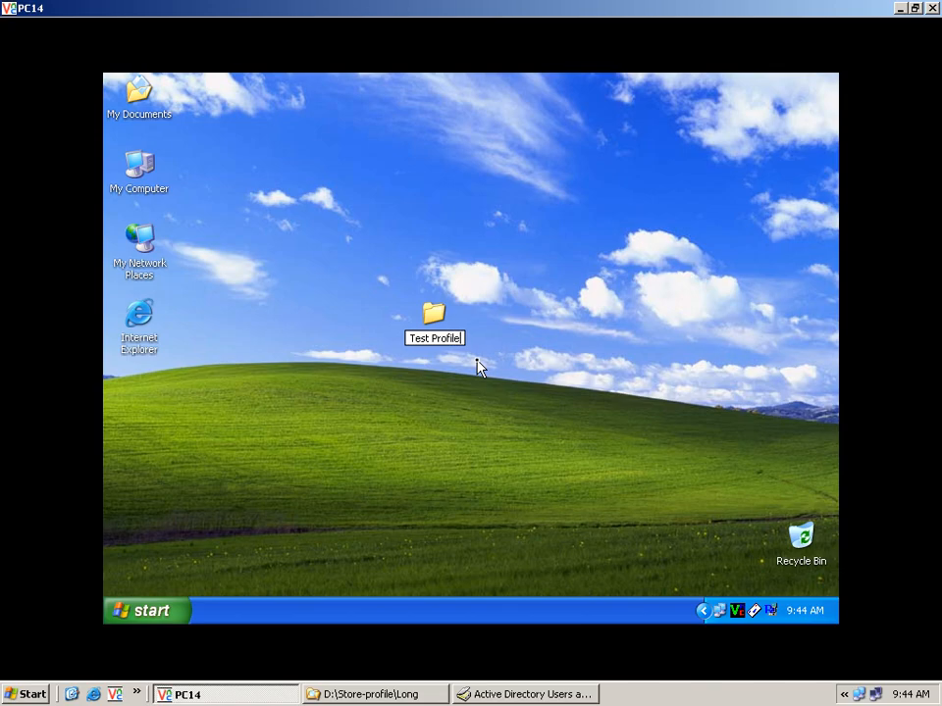
pyautogui.press('Return')
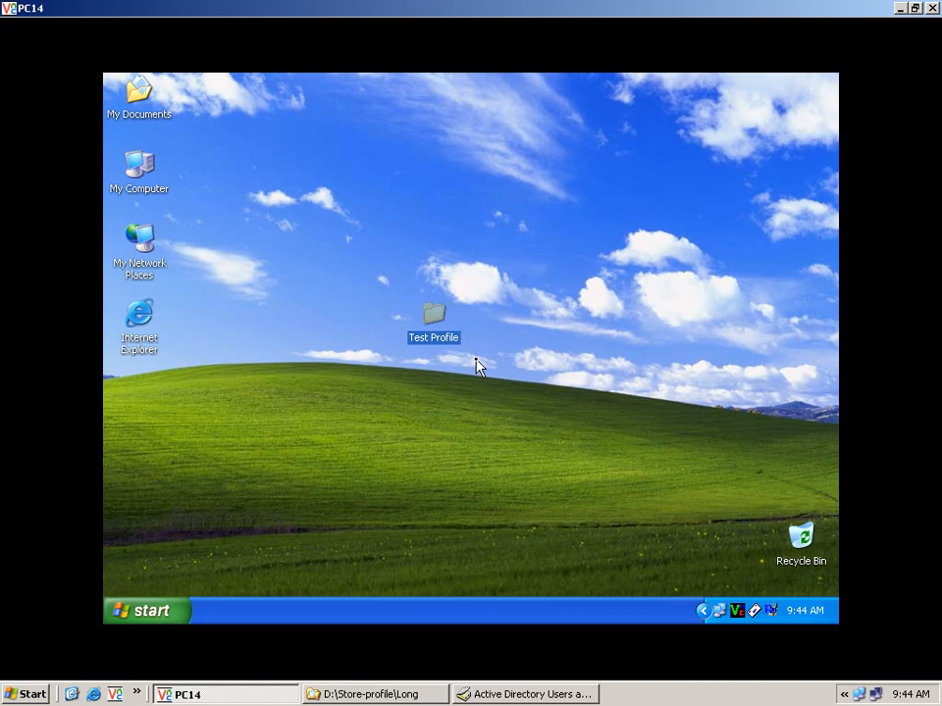
pyautogui.click(405, 361)
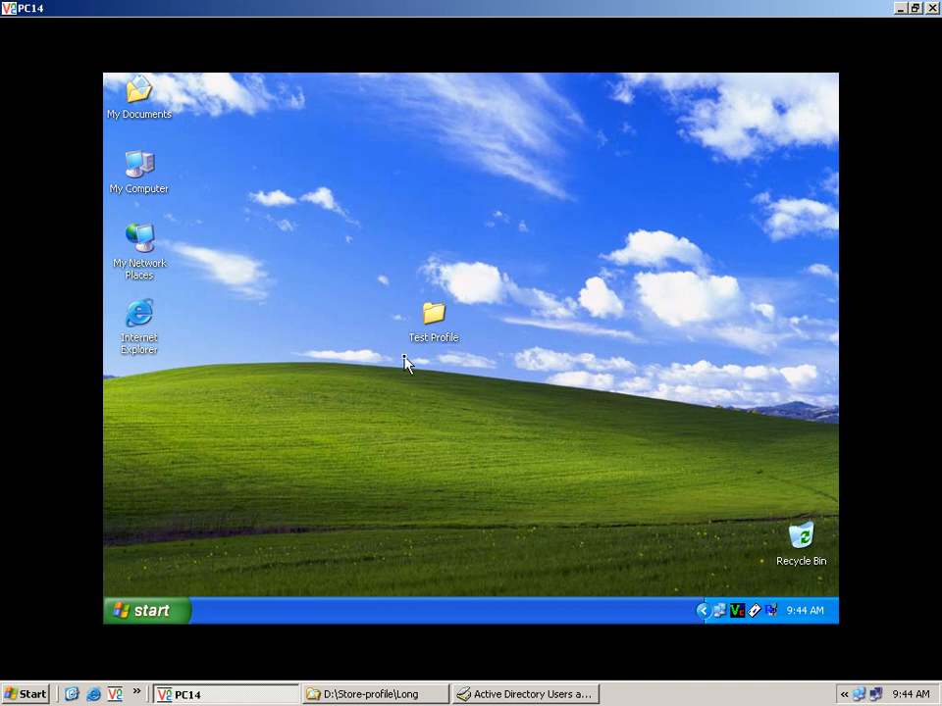
pyautogui.rightClick(163, 193)
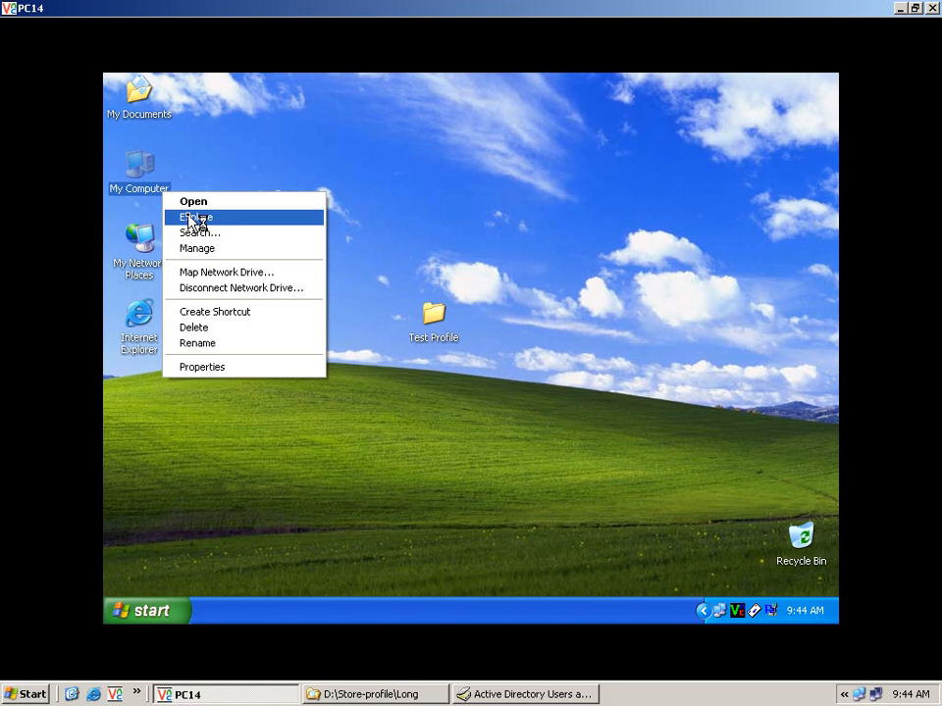
pyautogui.click(193, 217)
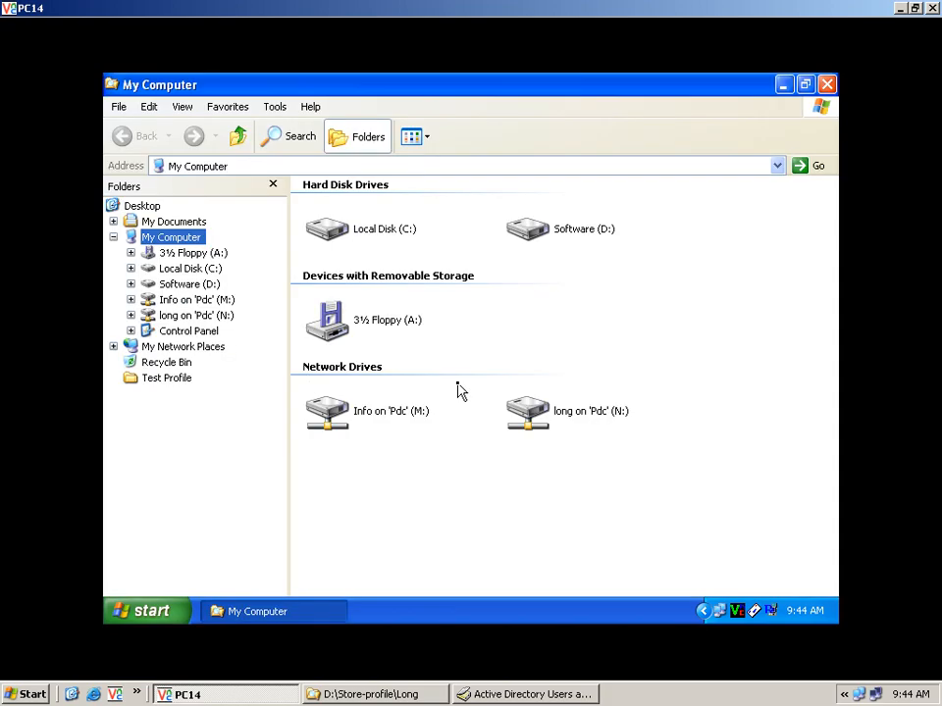
pyautogui.doubleClick(541, 421)
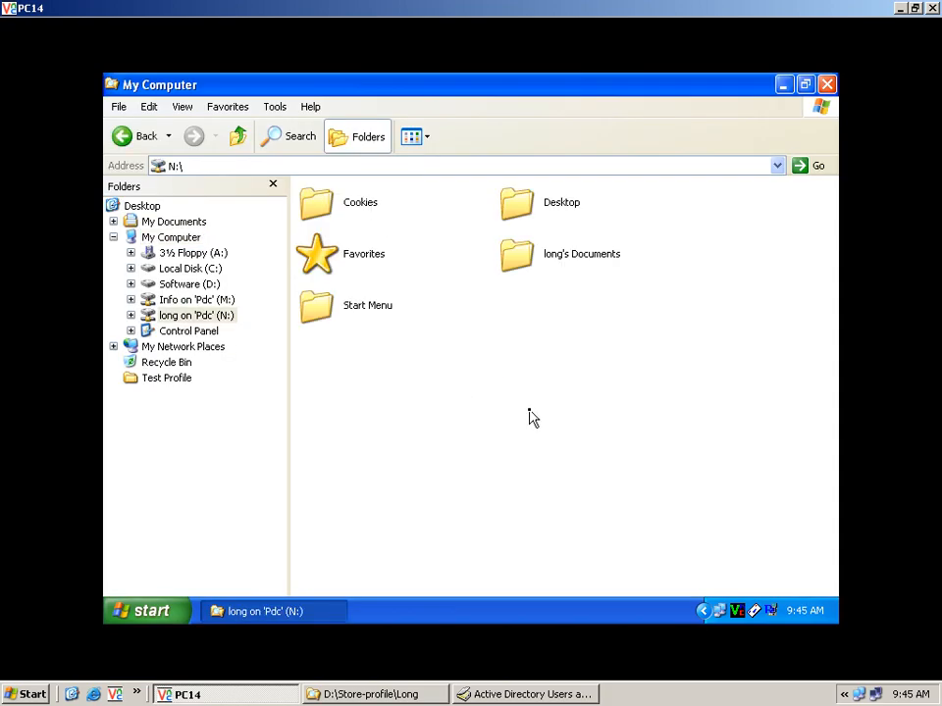
pyautogui.click(516, 214)
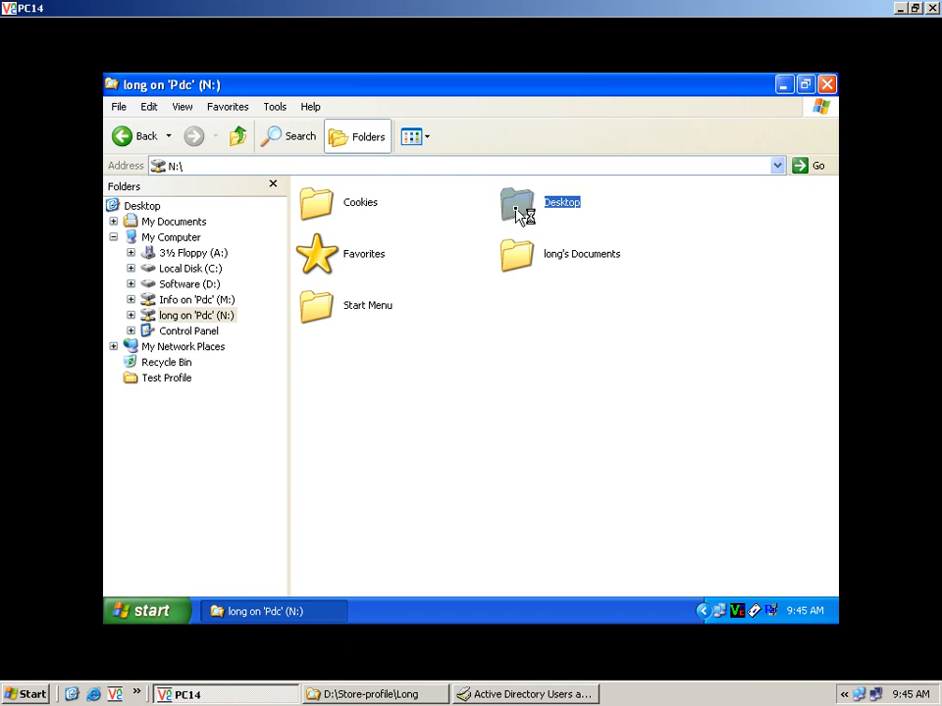
pyautogui.doubleClick(516, 213)
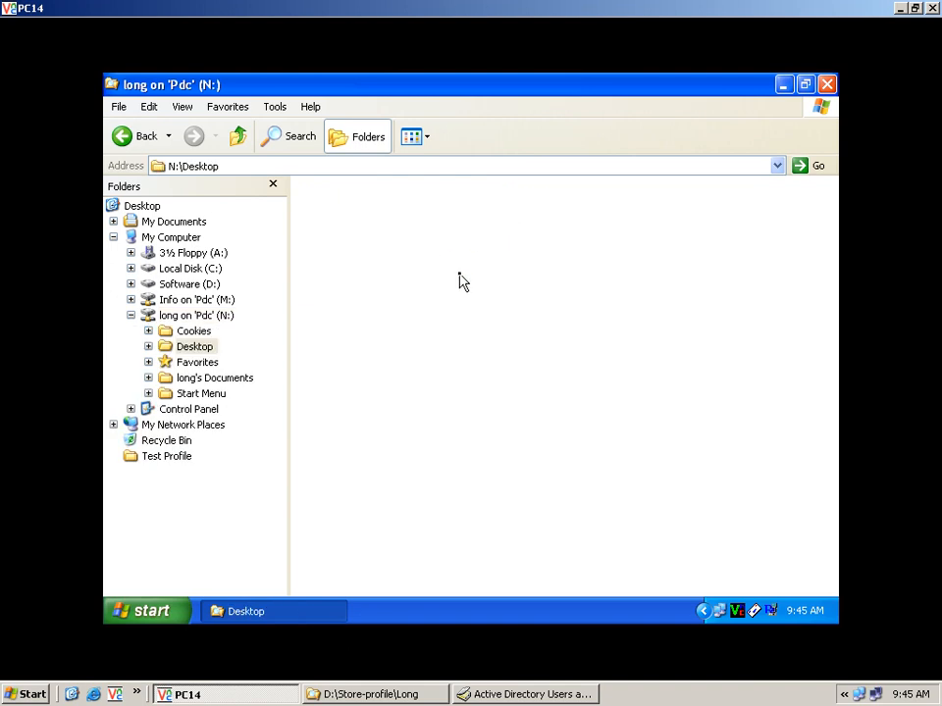
pyautogui.moveTo(458, 249); pyautogui.dragTo(444, 275)
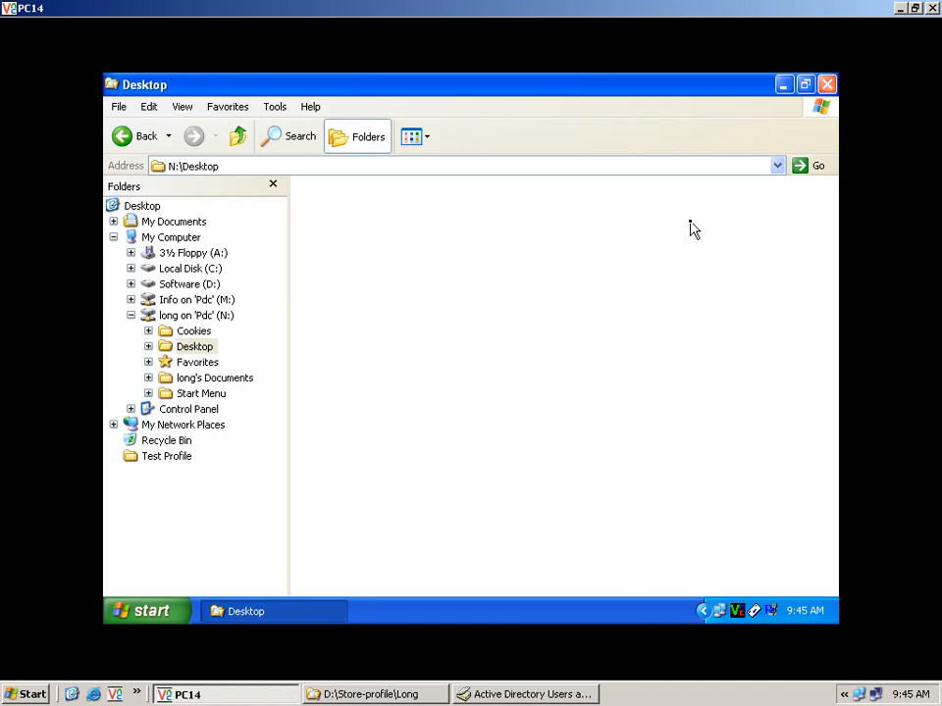
pyautogui.rightClick(583, 271)
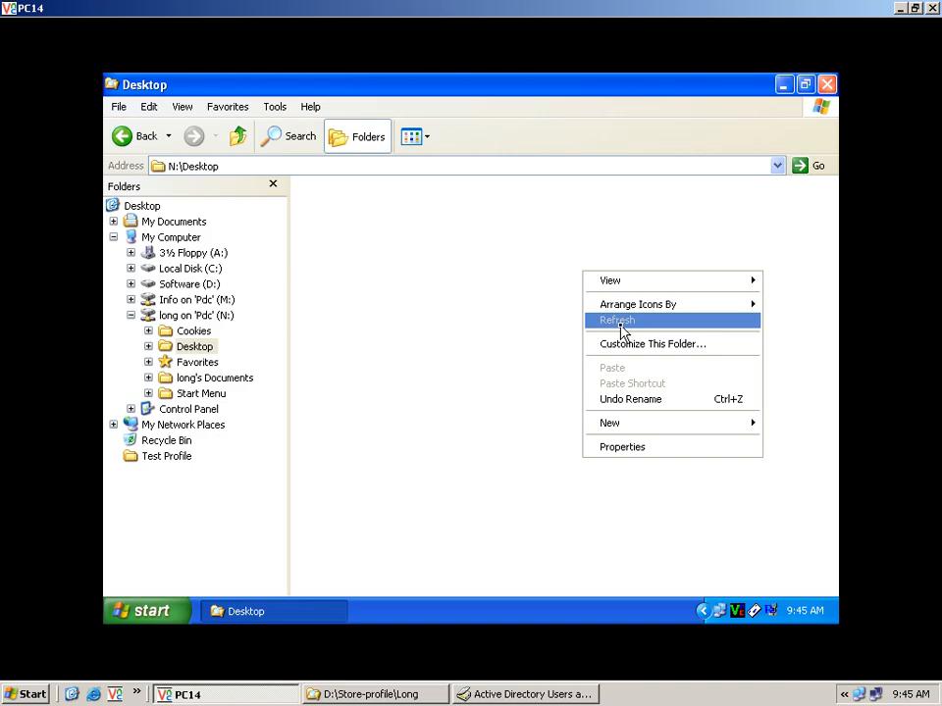
pyautogui.click(621, 329)
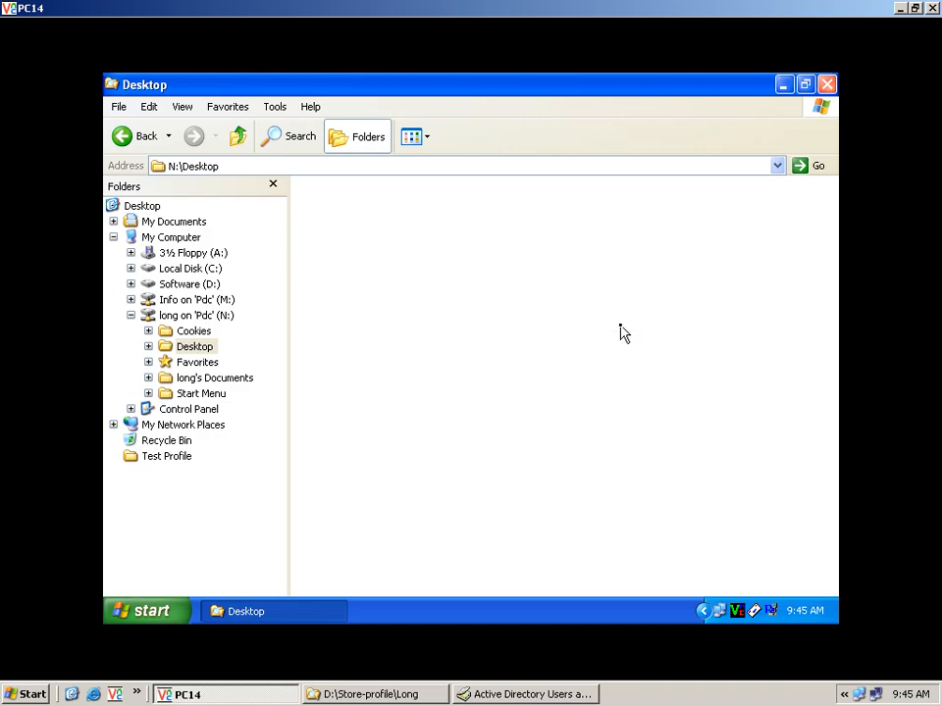
pyautogui.click(827, 85)
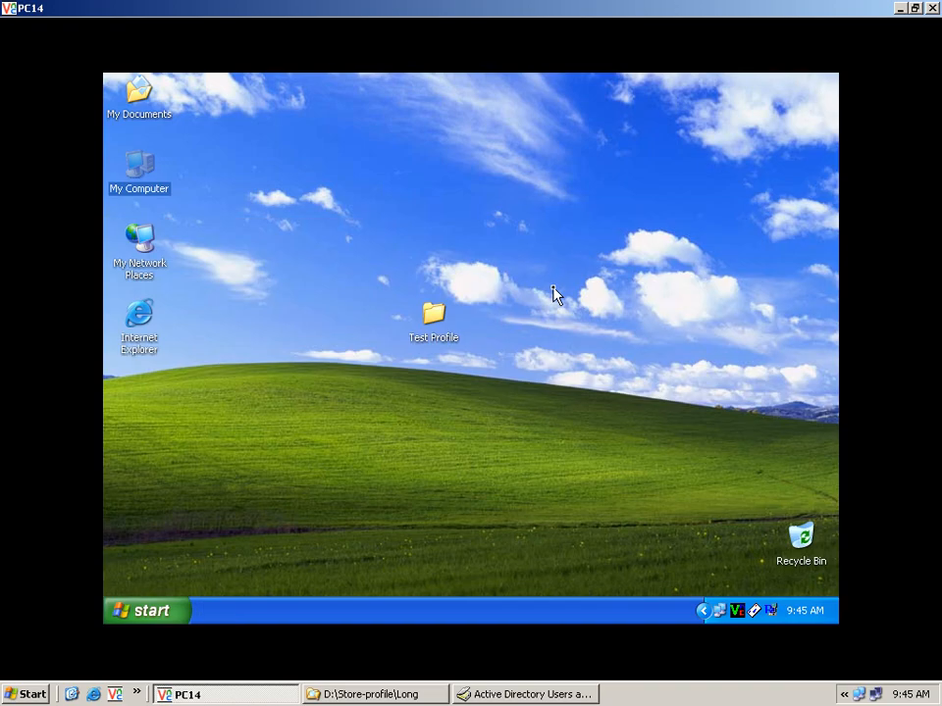
# Step: Log long off and back on to RUPP with the account password so the desktop reloads with Test Profile
pyautogui.click(155, 613)
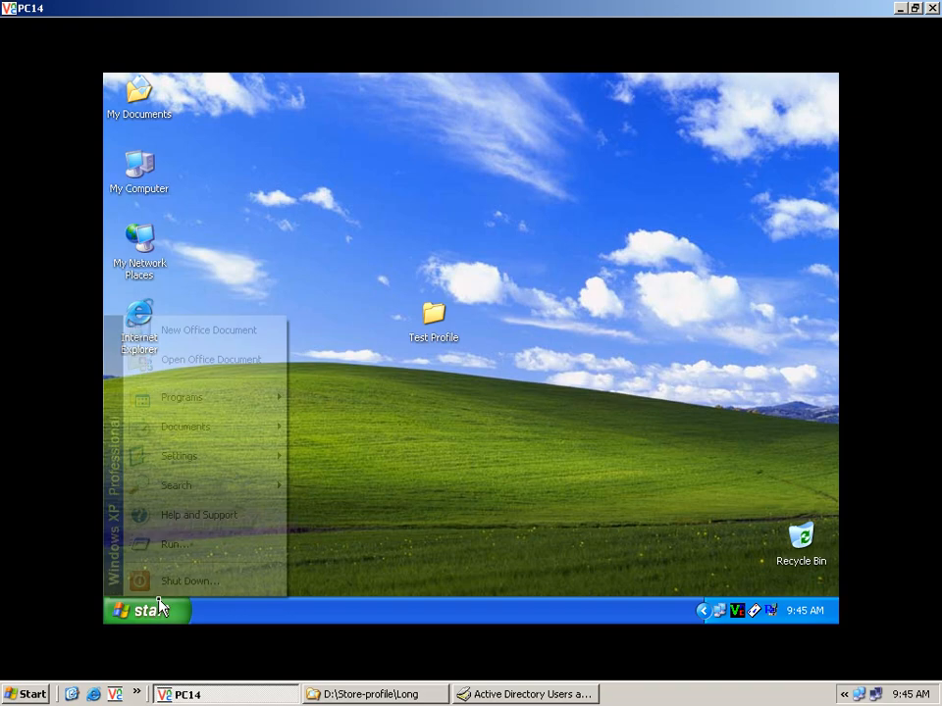
pyautogui.click(182, 583)
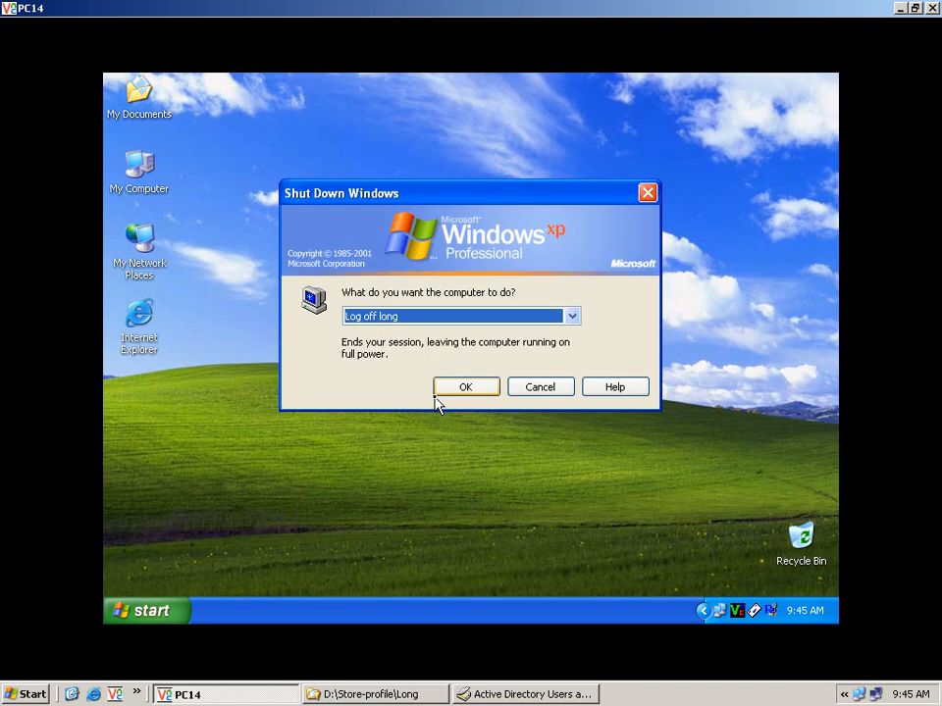
pyautogui.click(441, 393)
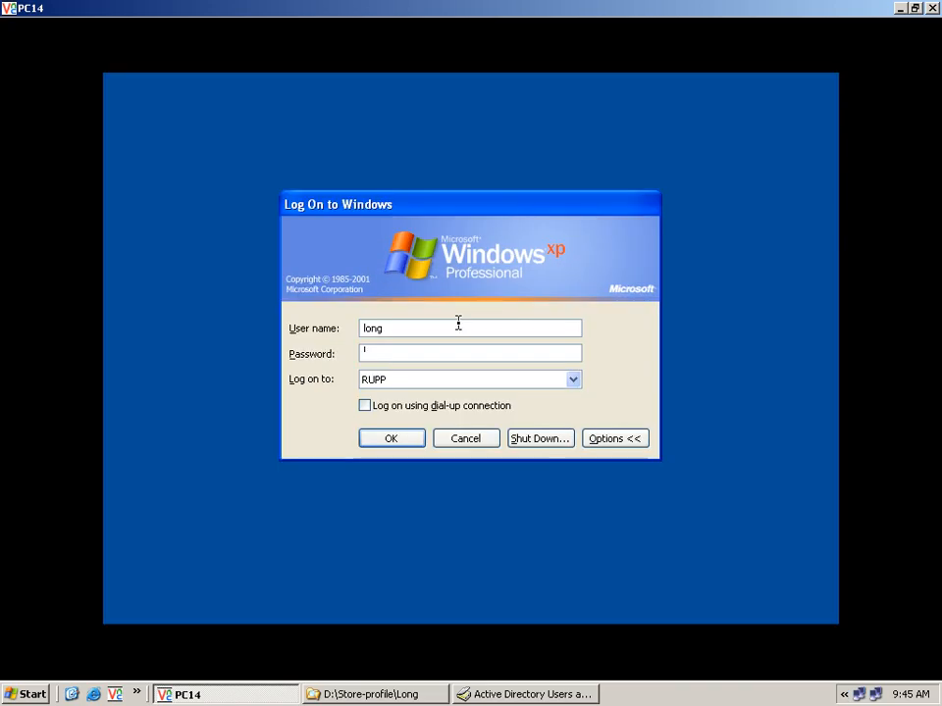
pyautogui.write('1')
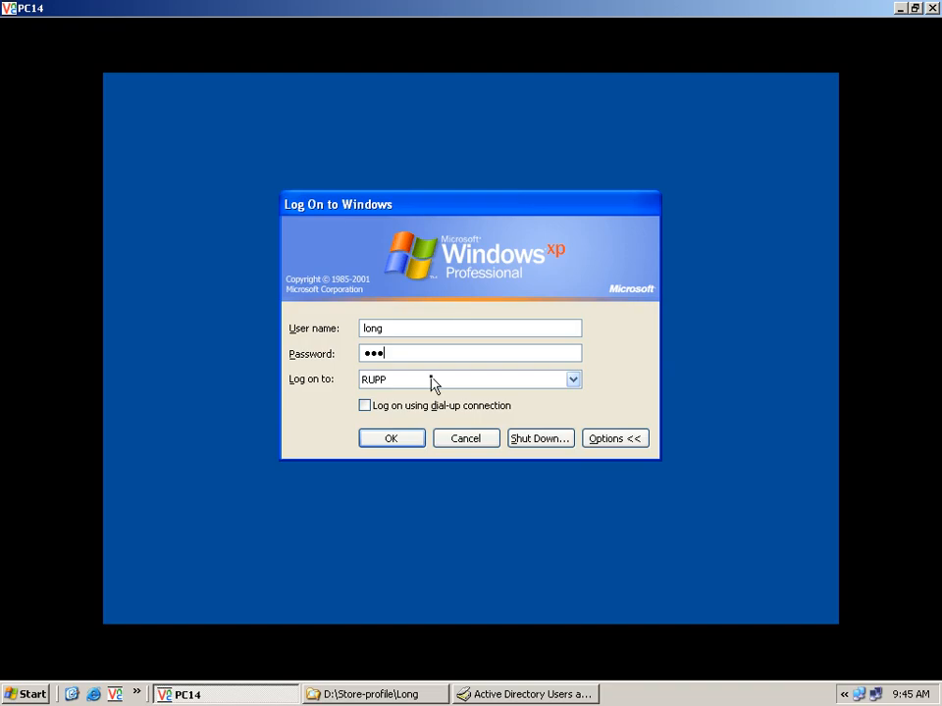
pyautogui.click(413, 443)
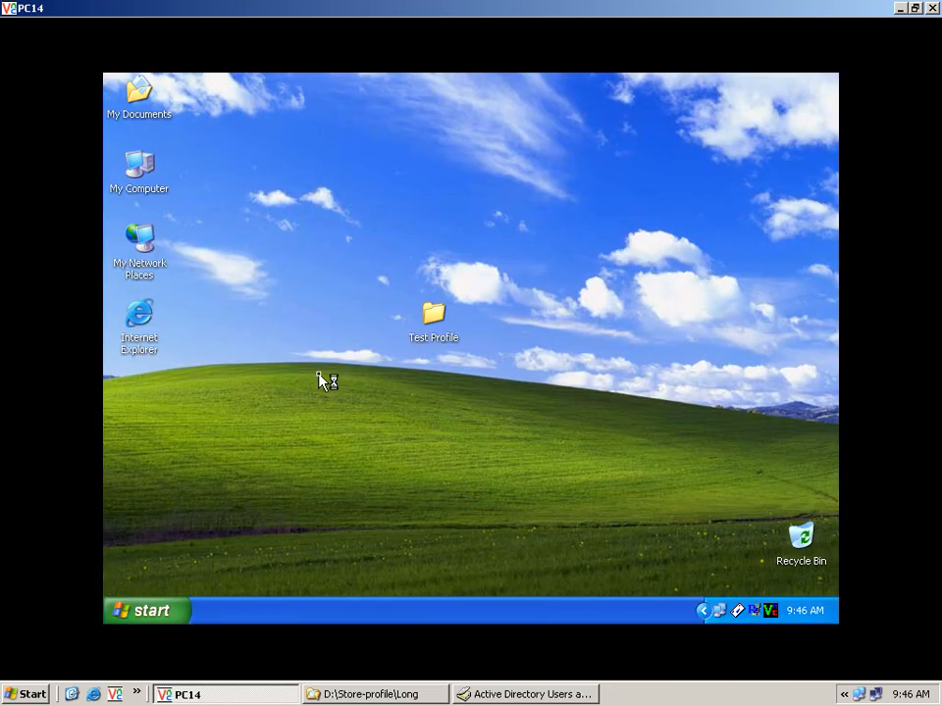
pyautogui.rightClick(155, 184)
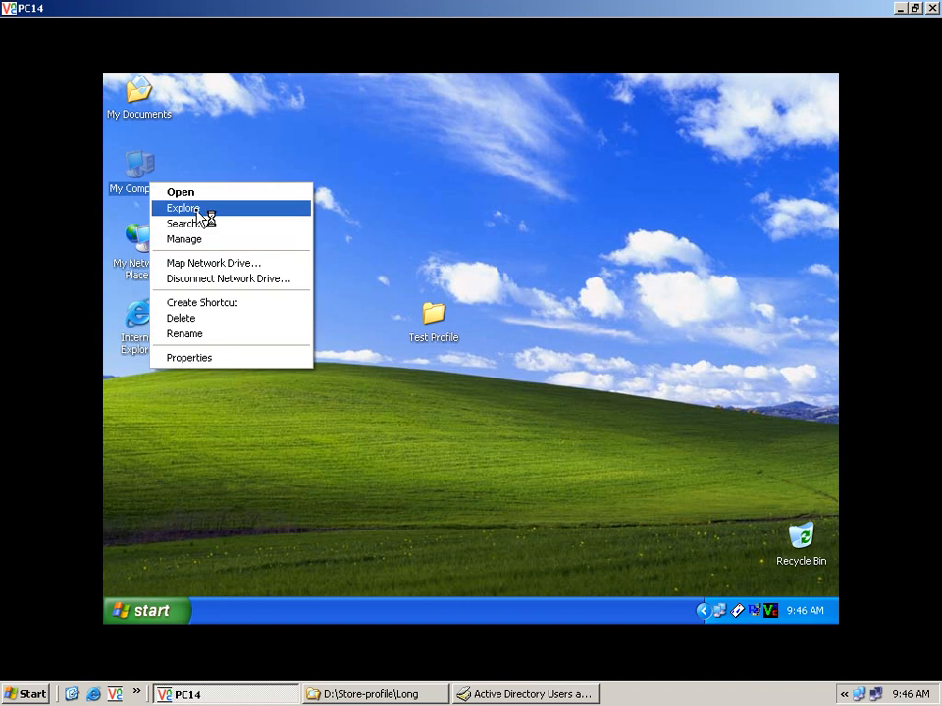
pyautogui.click(201, 209)
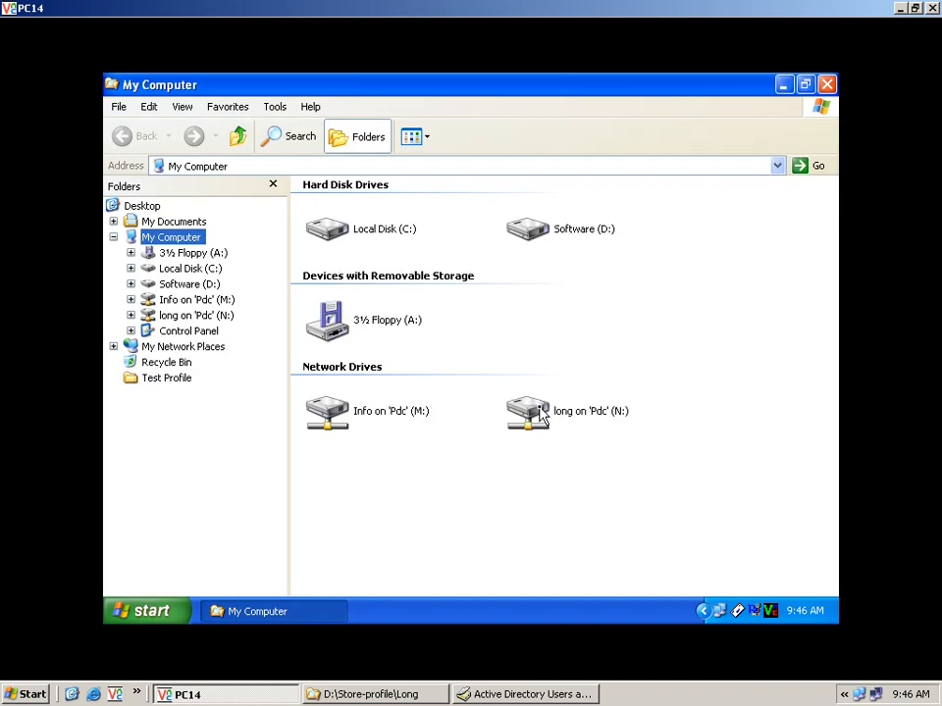
pyautogui.doubleClick(539, 407)
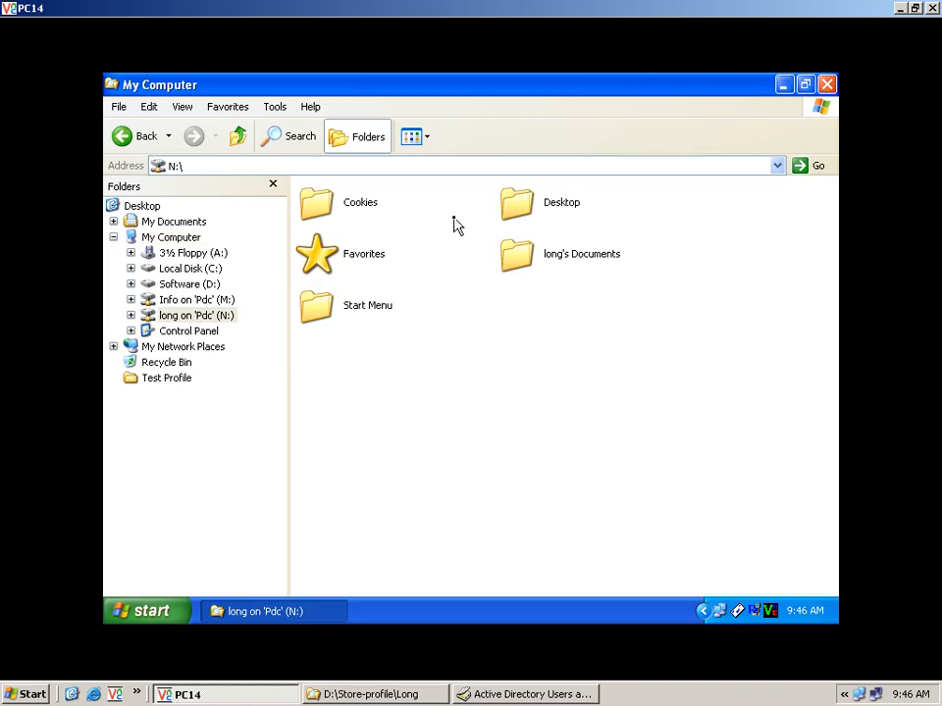
pyautogui.doubleClick(510, 208)
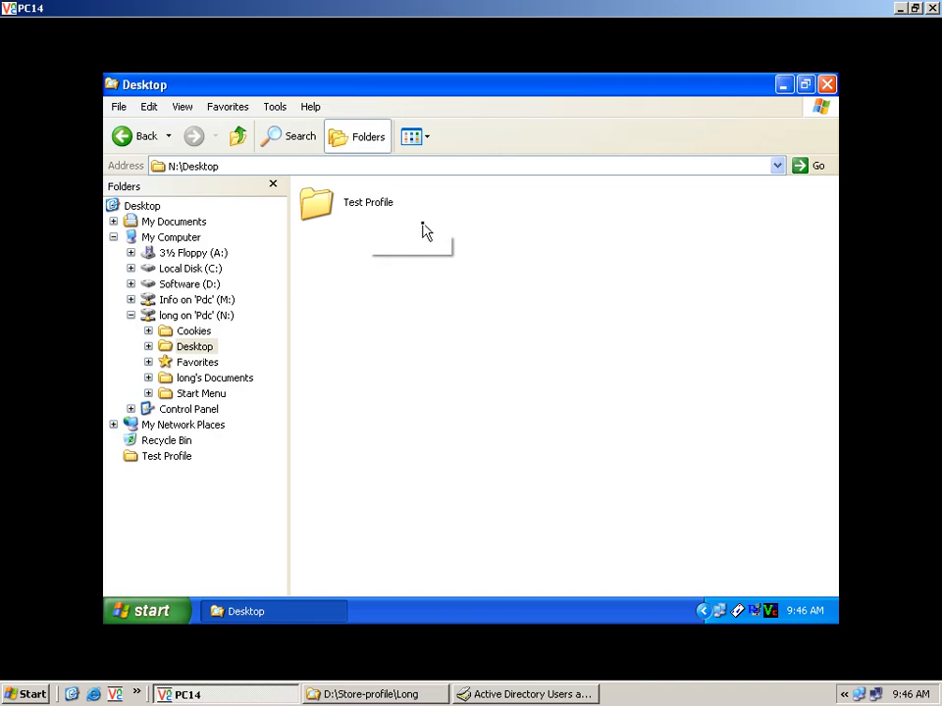
pyautogui.click(826, 86)
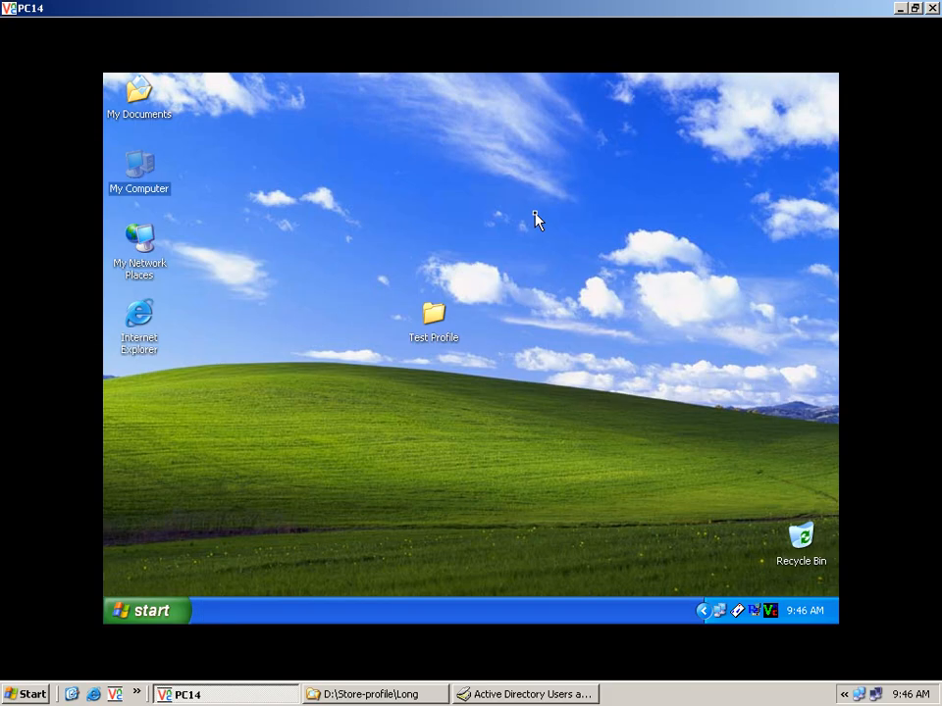
pyautogui.click(534, 213)
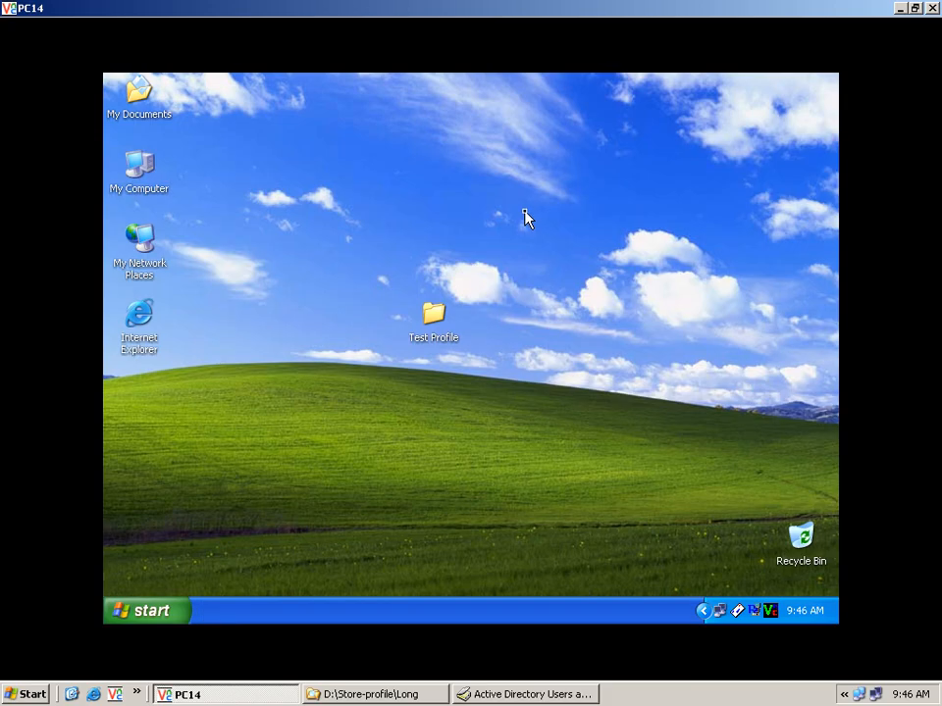